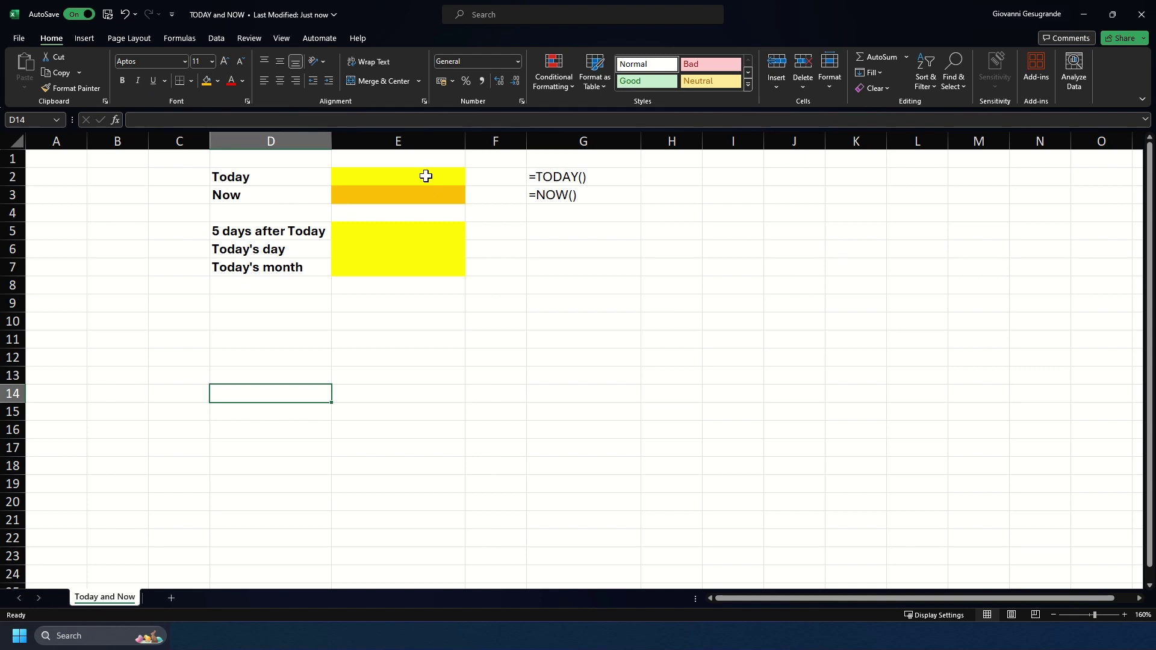
# Step: Enter =TODAY() in E2 so the Today result shows 31/03/2024
pyautogui.click(426, 175)
pyautogui.write('=TODAY')
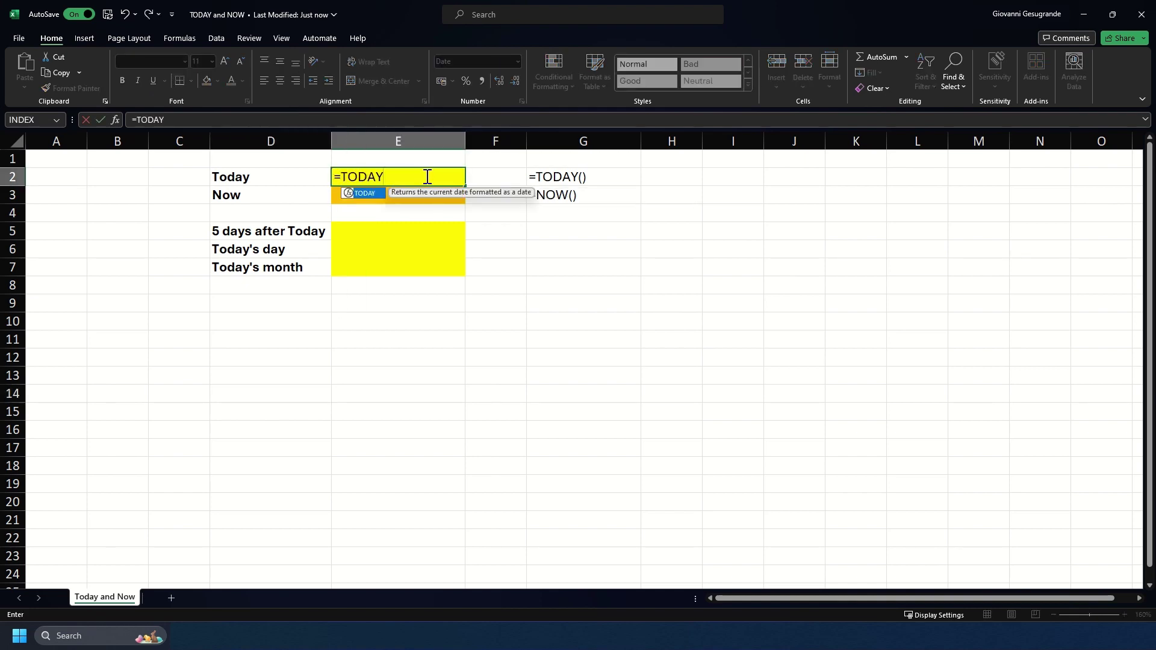
pyautogui.write('()')
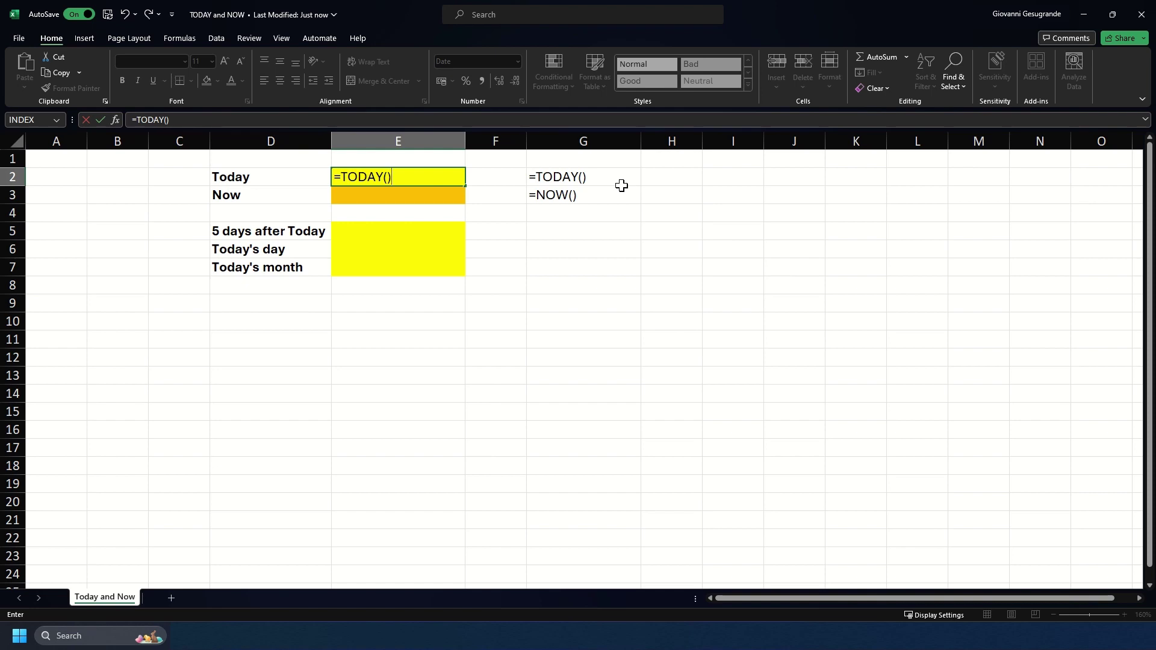
pyautogui.press('Return')
pyautogui.click(378, 175)
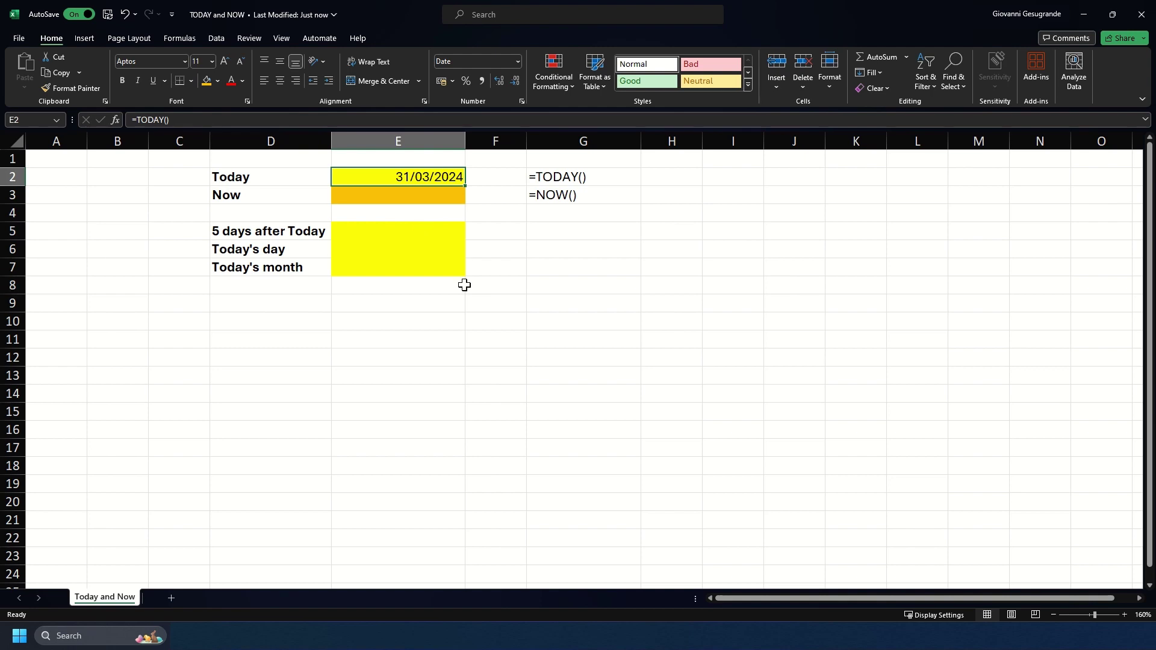
# Step: Enter =TODAY()+5 in E5 so it shows 05/04/2024
pyautogui.click(278, 234)
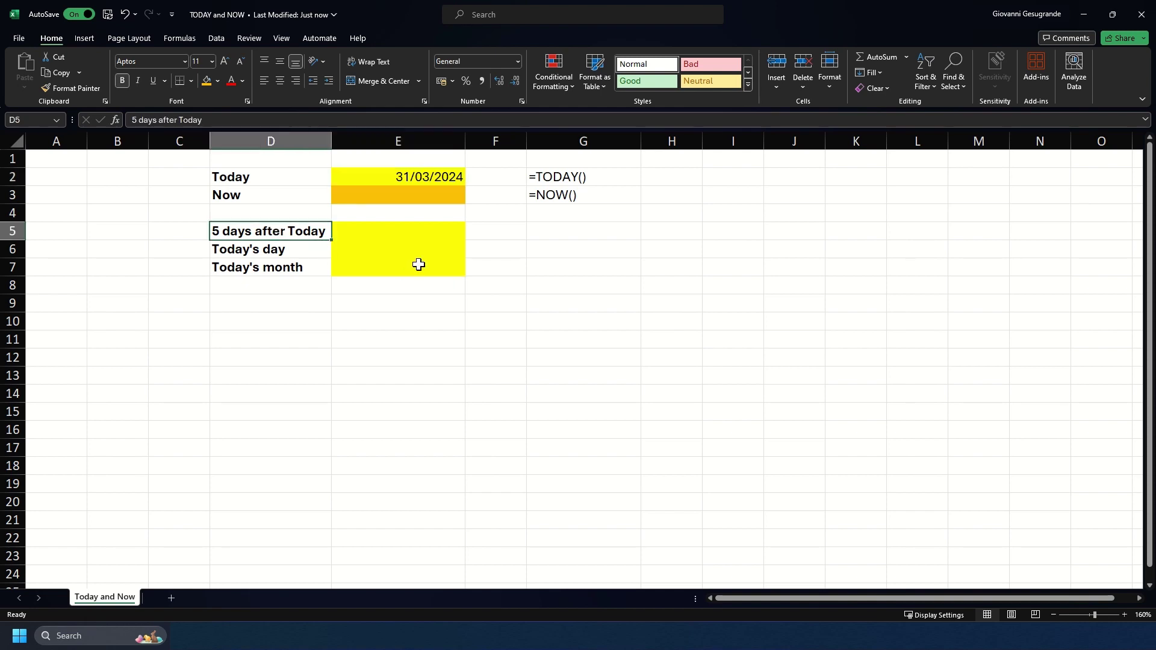
pyautogui.click(415, 231)
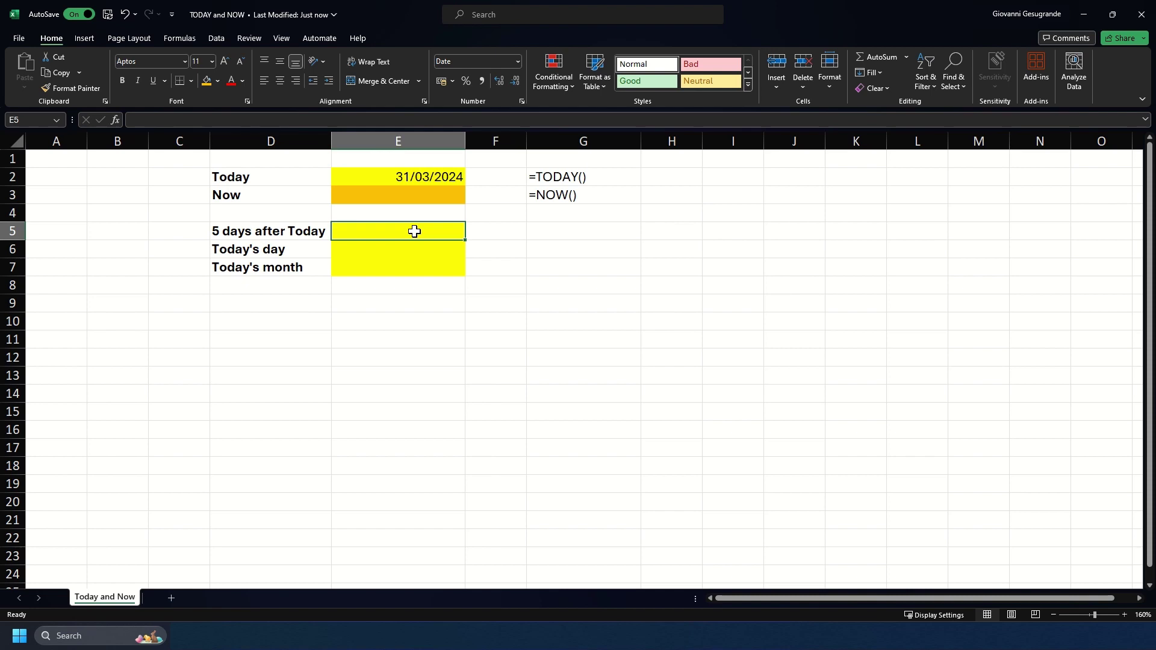
pyautogui.write('=TODAY(')
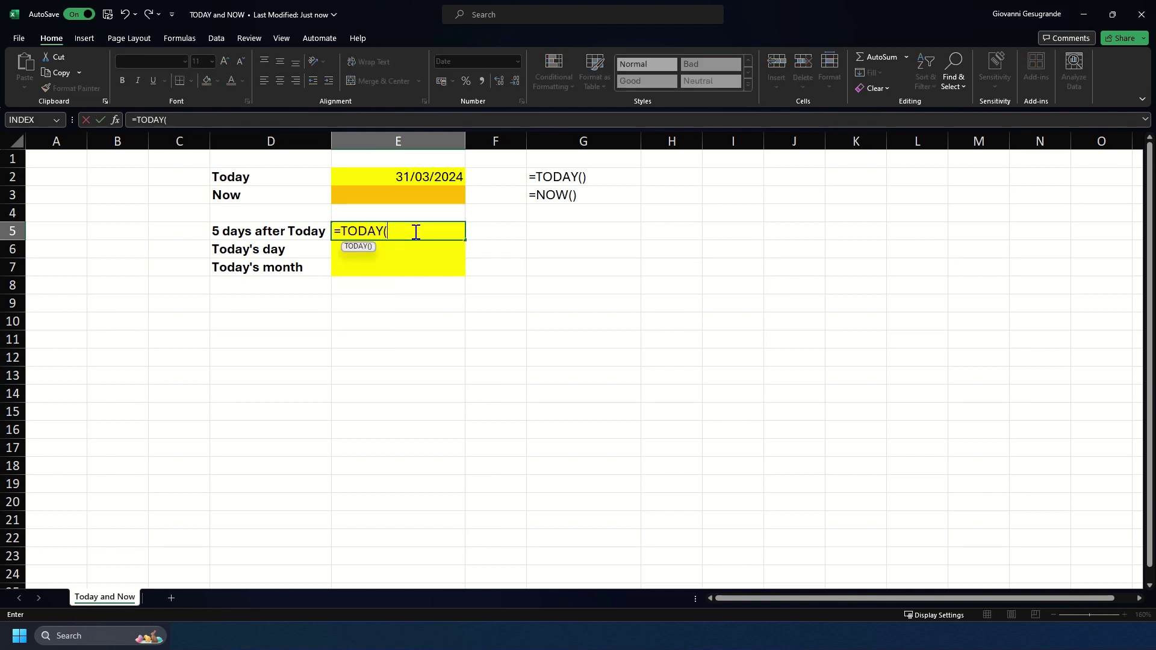
pyautogui.write(')+5')
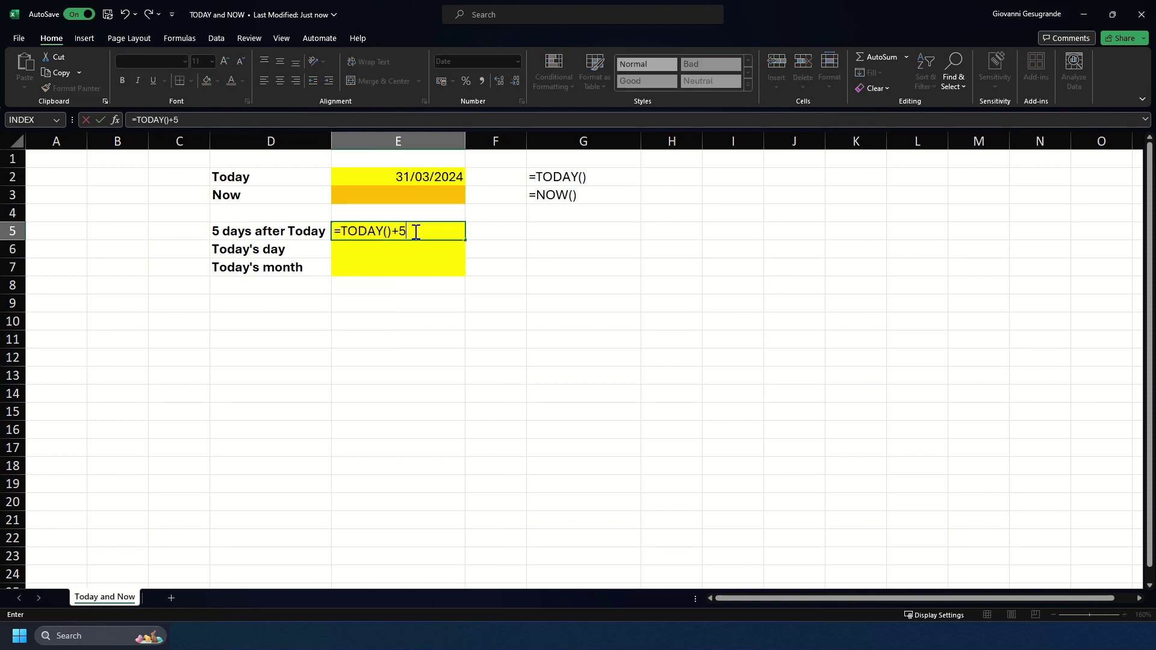
pyautogui.press('Return')
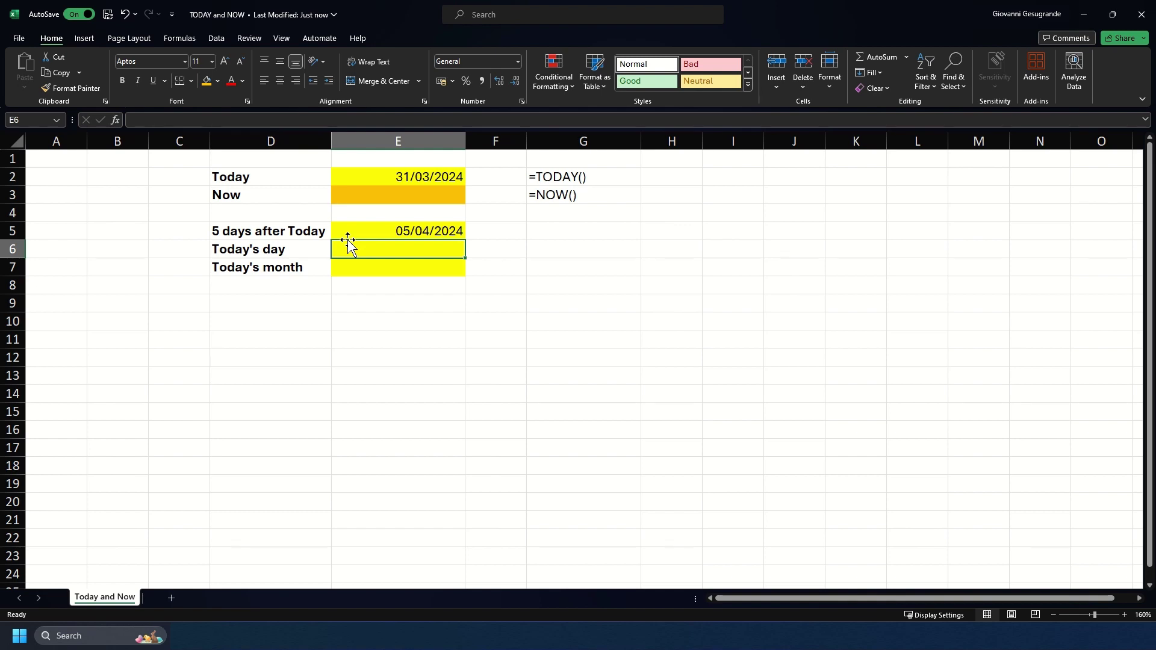
# Step: Enter =DAY(TODAY()) in E6, correcting the misspelling, so it shows 31
pyautogui.write('=DAY(')
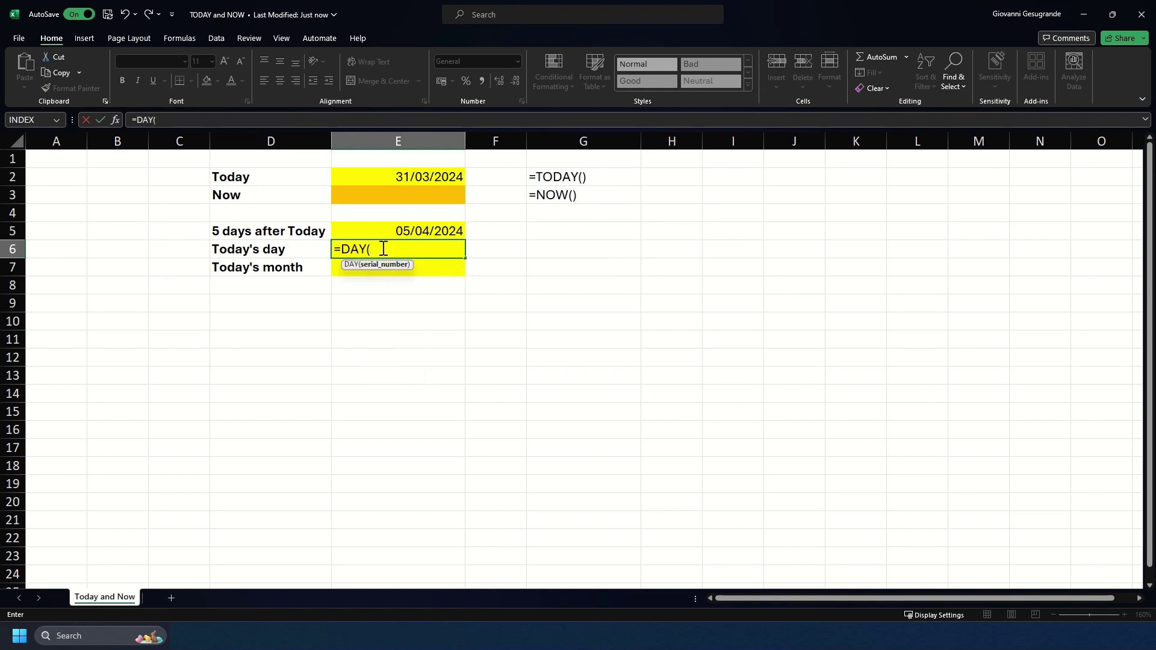
pyautogui.write('TODAAY')
pyautogui.press('BackSpace')
pyautogui.press('BackSpace')
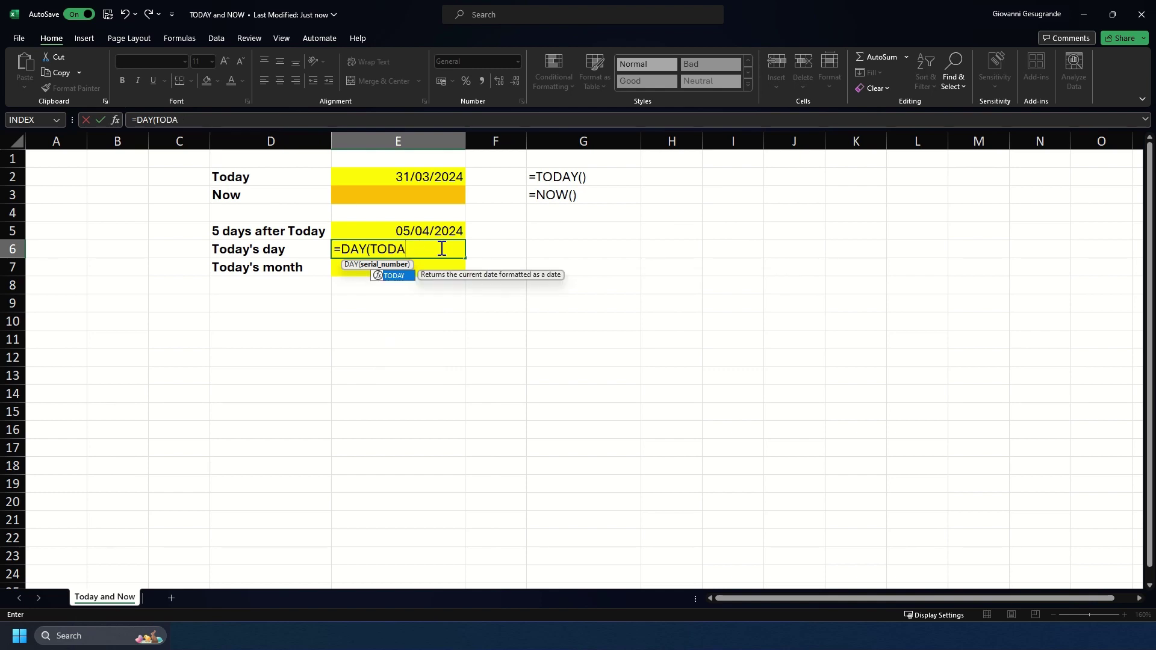
pyautogui.press('Tab')
pyautogui.write('))')
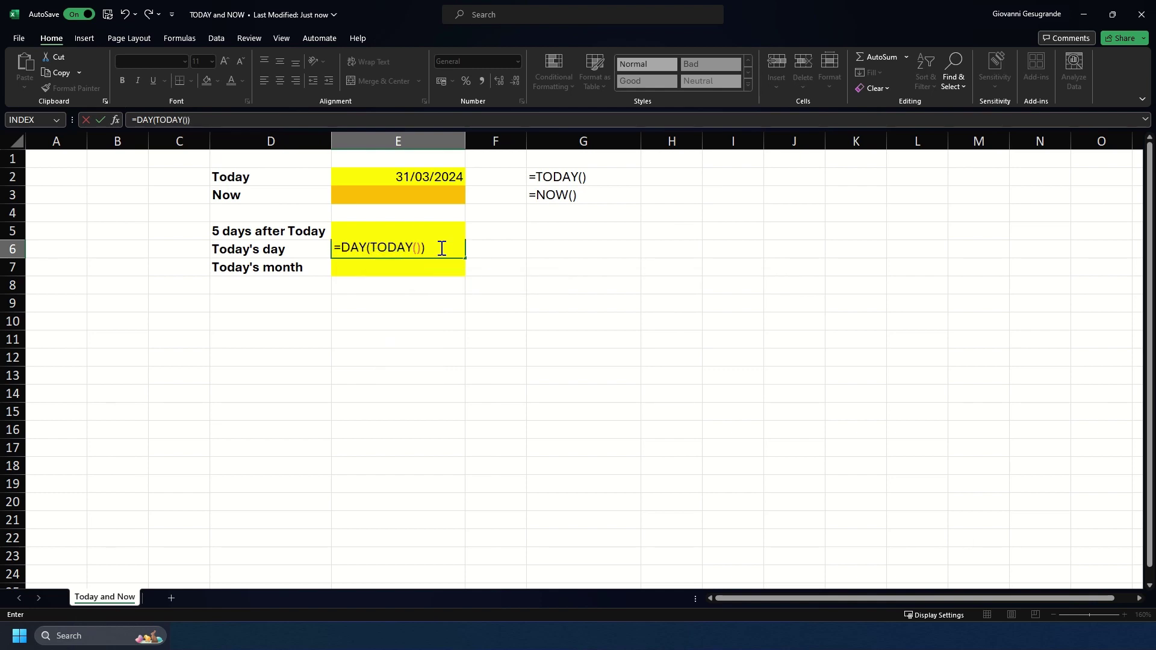
pyautogui.press('Return')
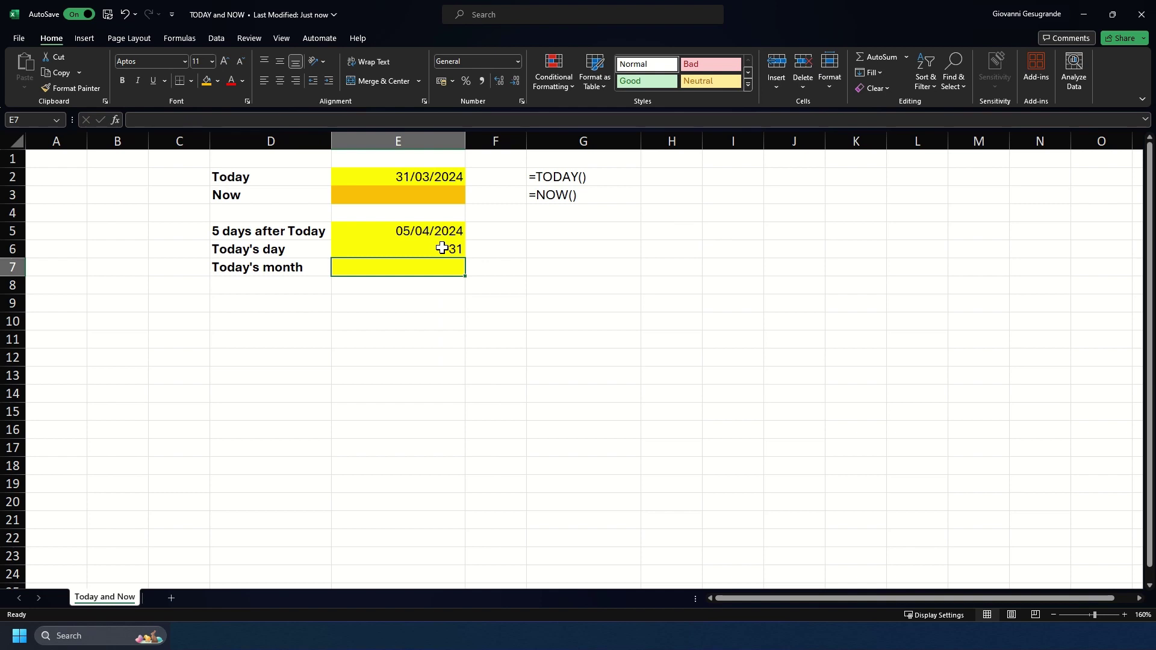
pyautogui.click(443, 247)
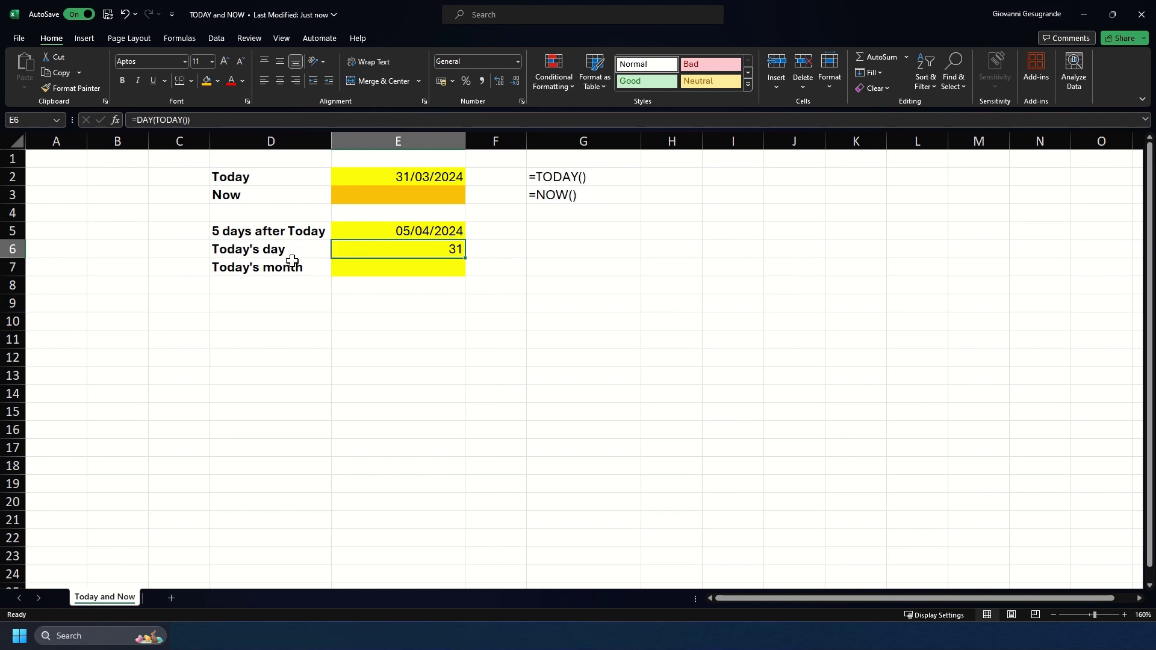
# Step: Enter =MONTH(TODAY()) in E7 so it shows month 3
pyautogui.click(402, 270)
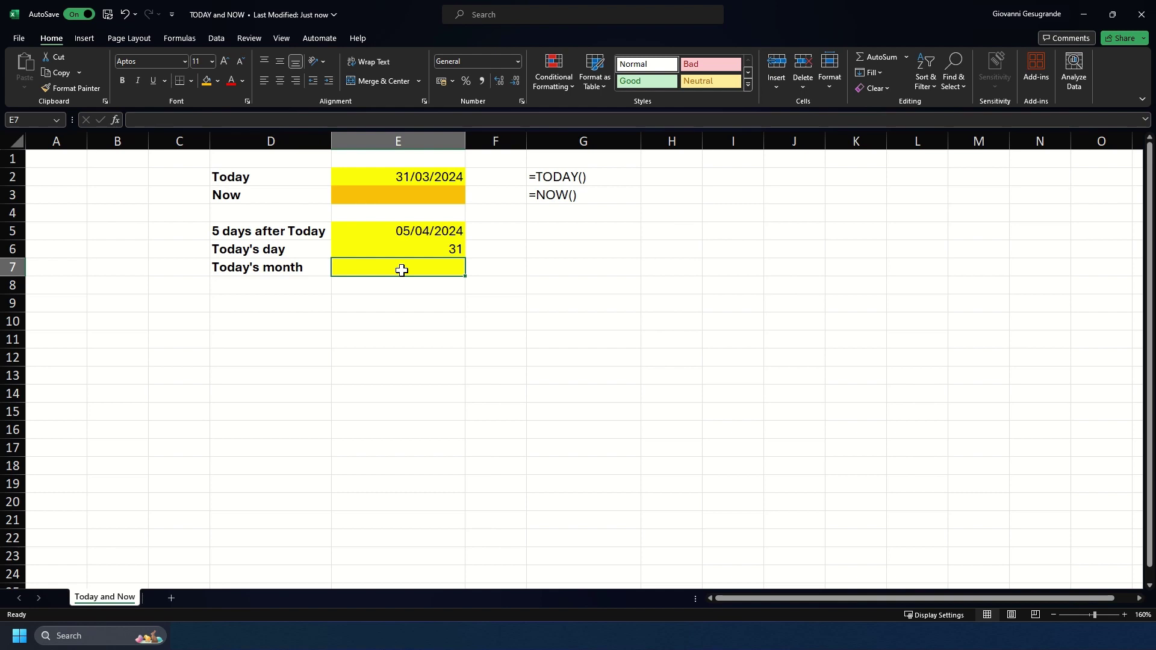
pyautogui.write('=MON')
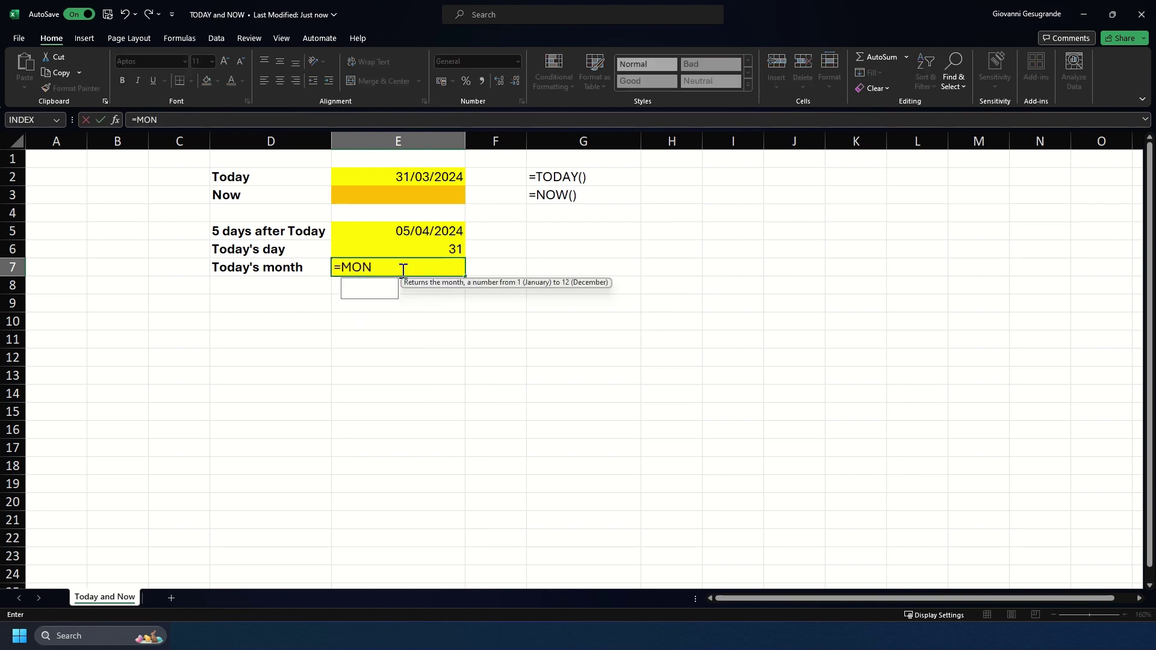
pyautogui.write('TH(TODAY')
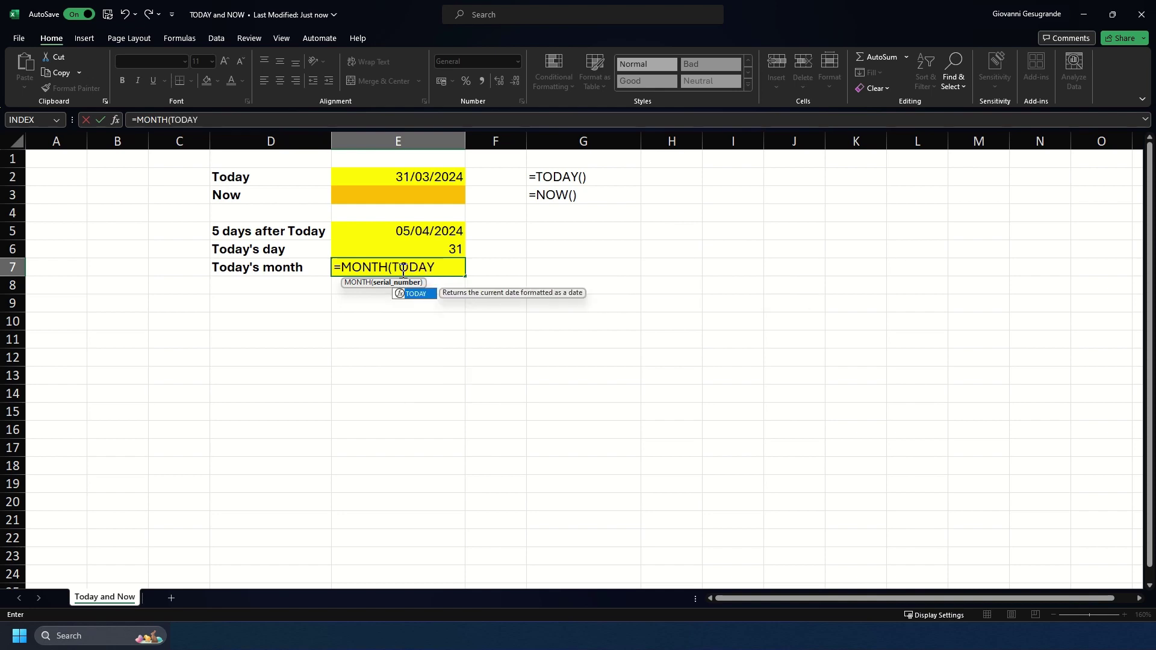
pyautogui.write('())')
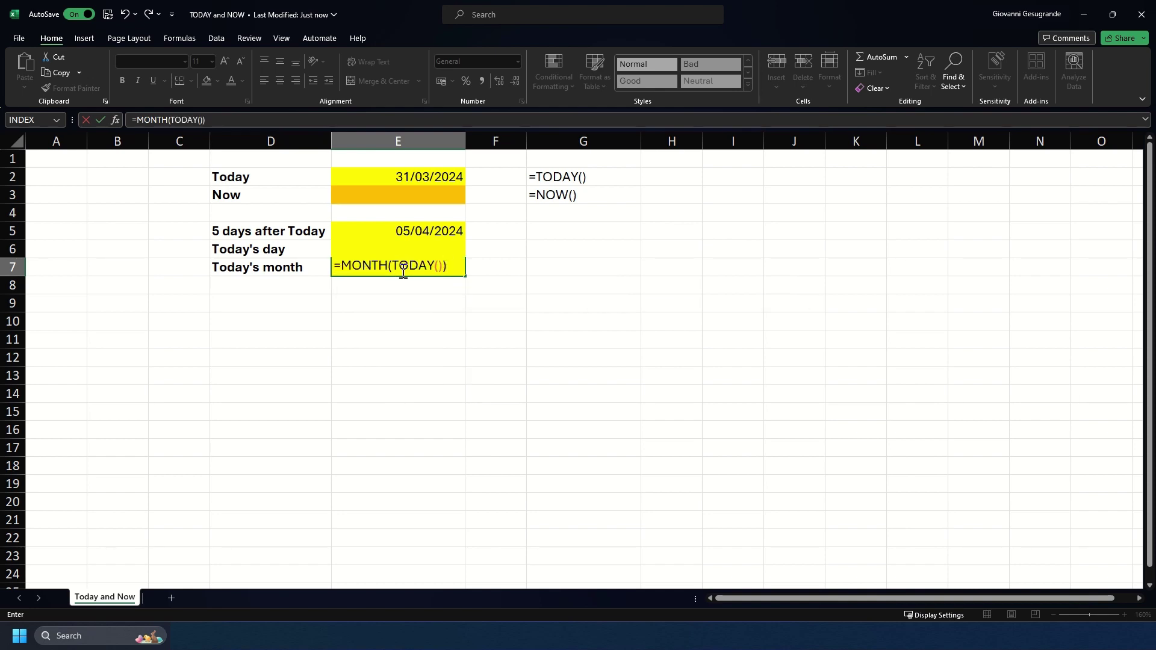
pyautogui.press('Return')
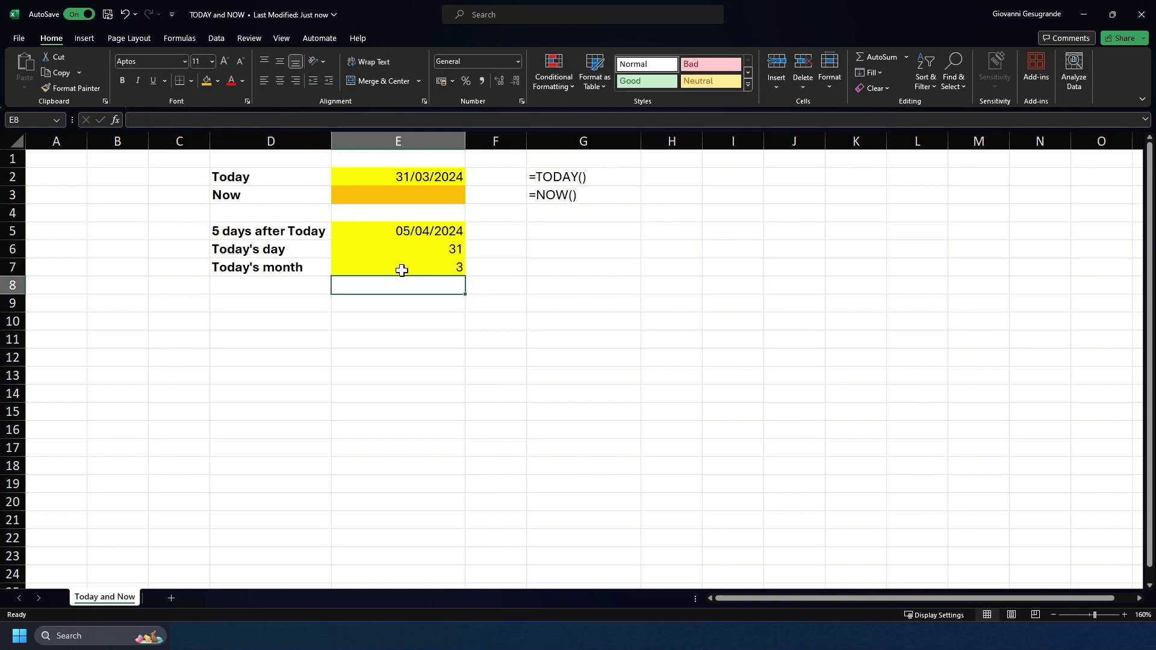
# Step: Check the =MONTH(TODAY()) formula in E7
pyautogui.click(399, 266)
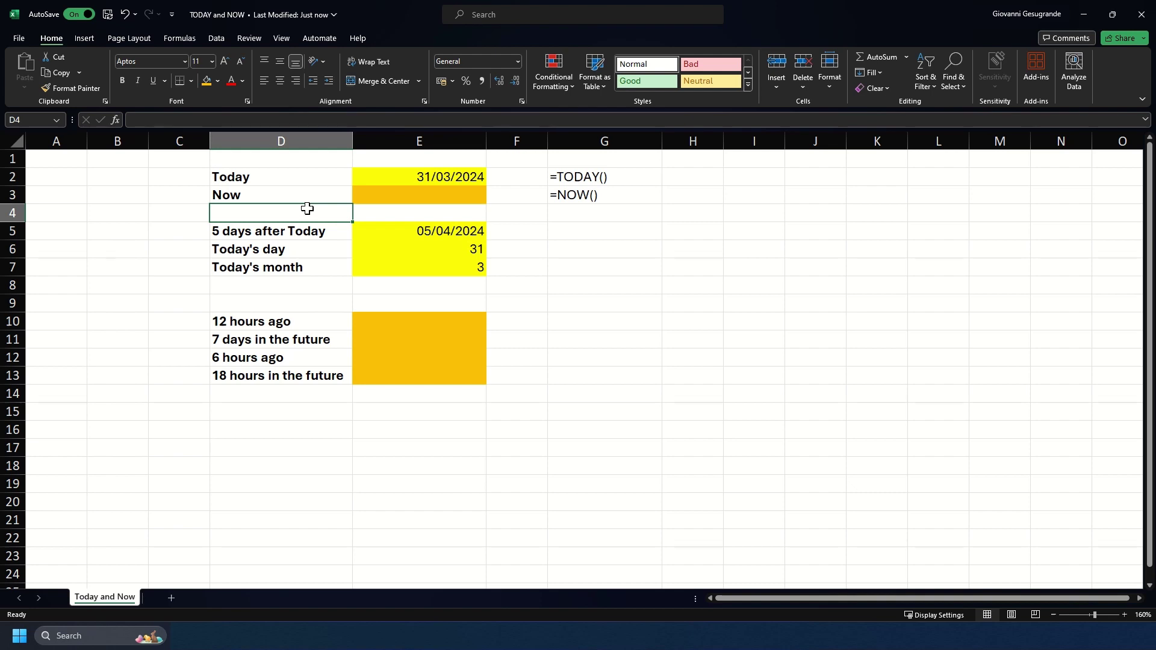
pyautogui.click(621, 191)
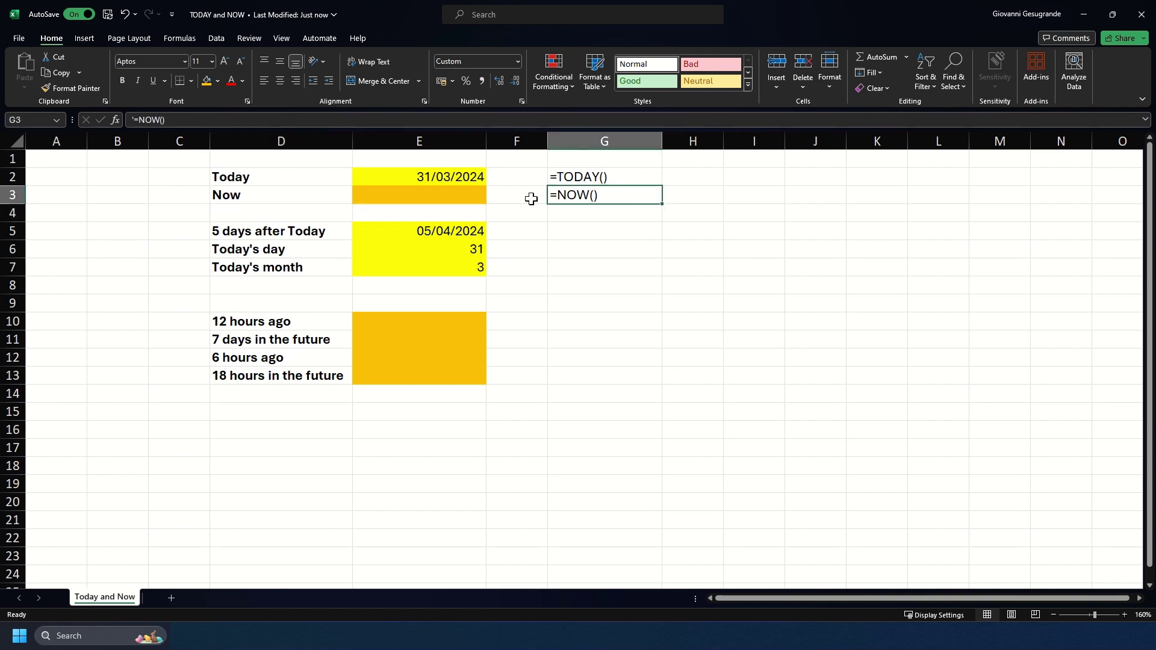
pyautogui.click(482, 195)
pyautogui.write('=now()')
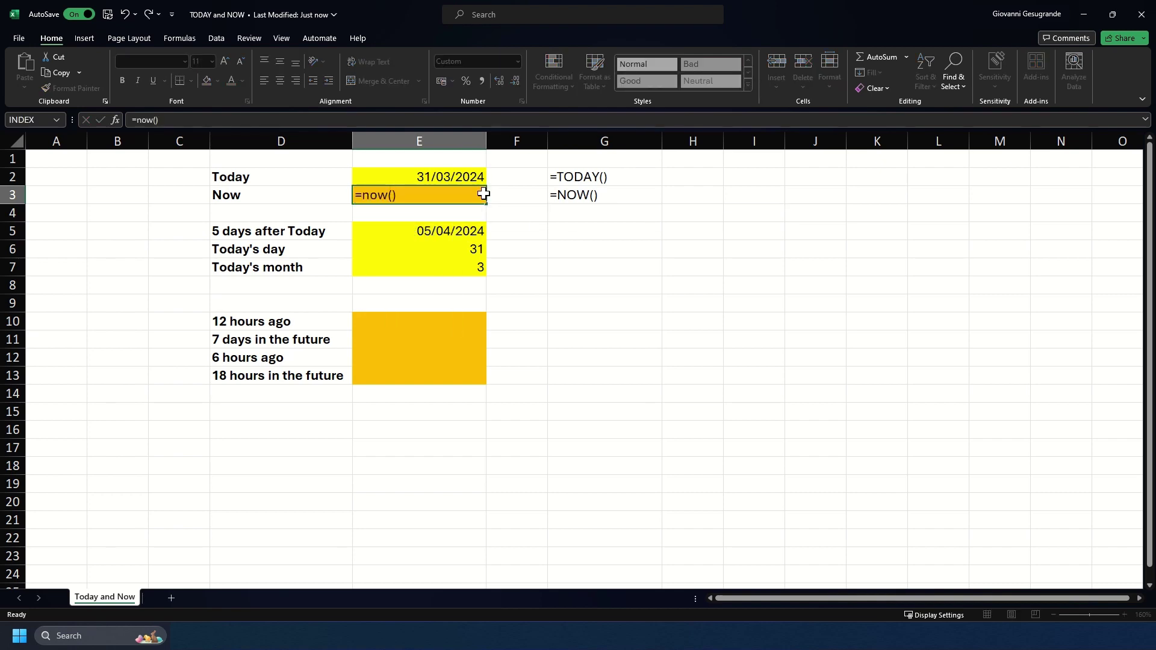
pyautogui.press('Return')
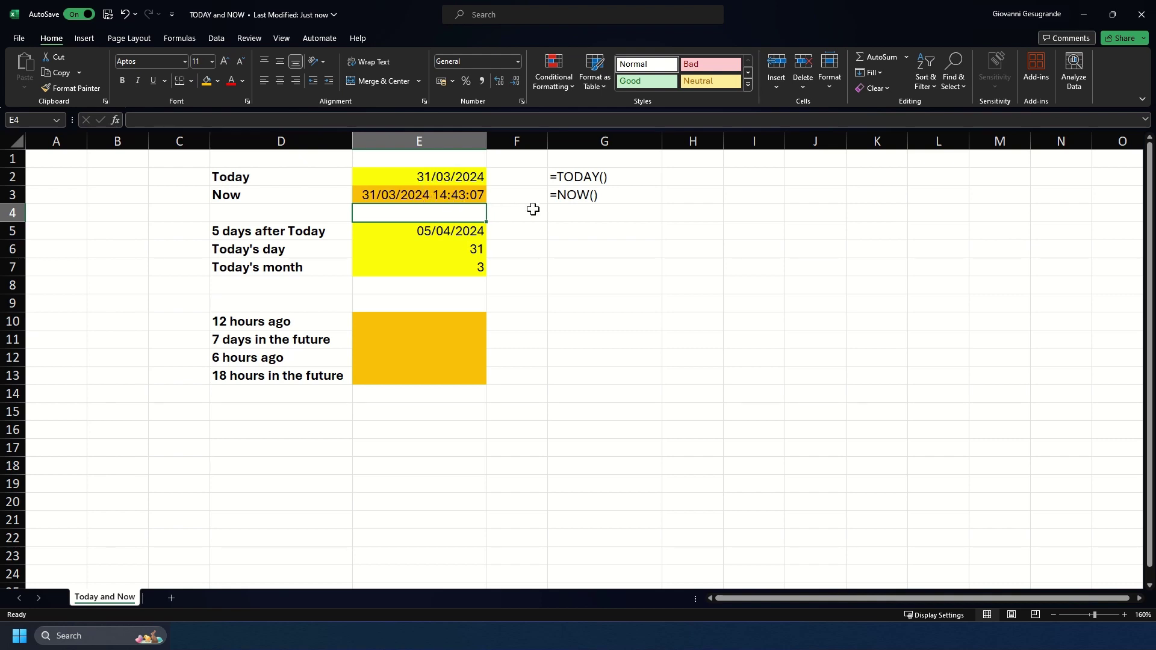
pyautogui.click(583, 234)
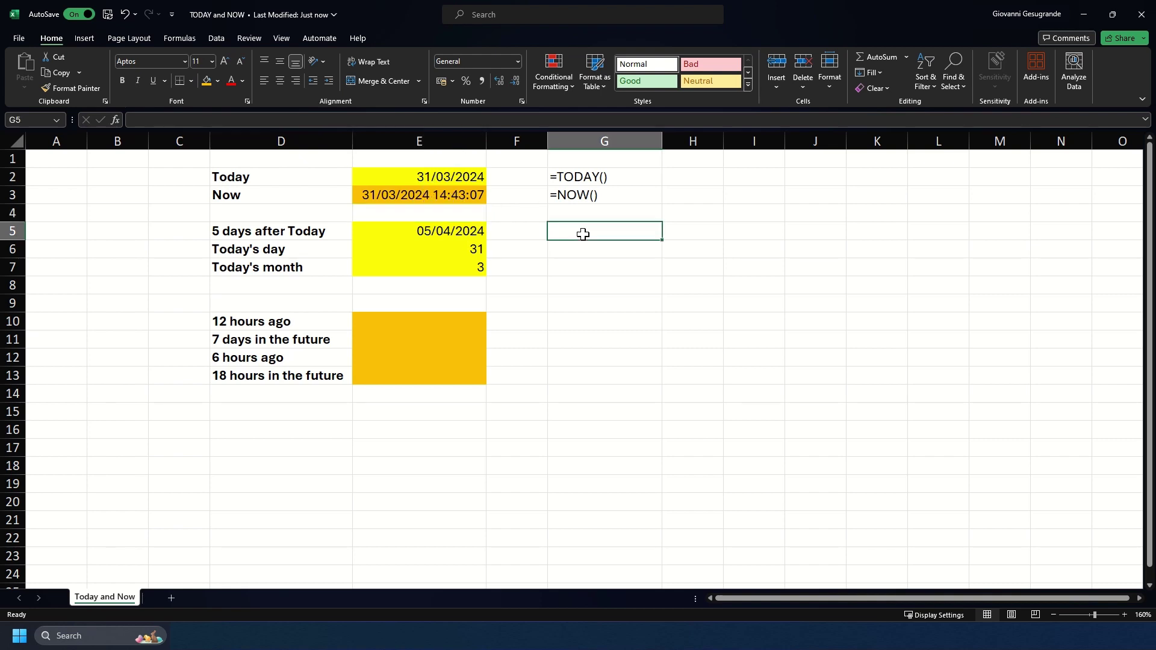
pyautogui.write('jea;odsicjxzk;;iadsj')
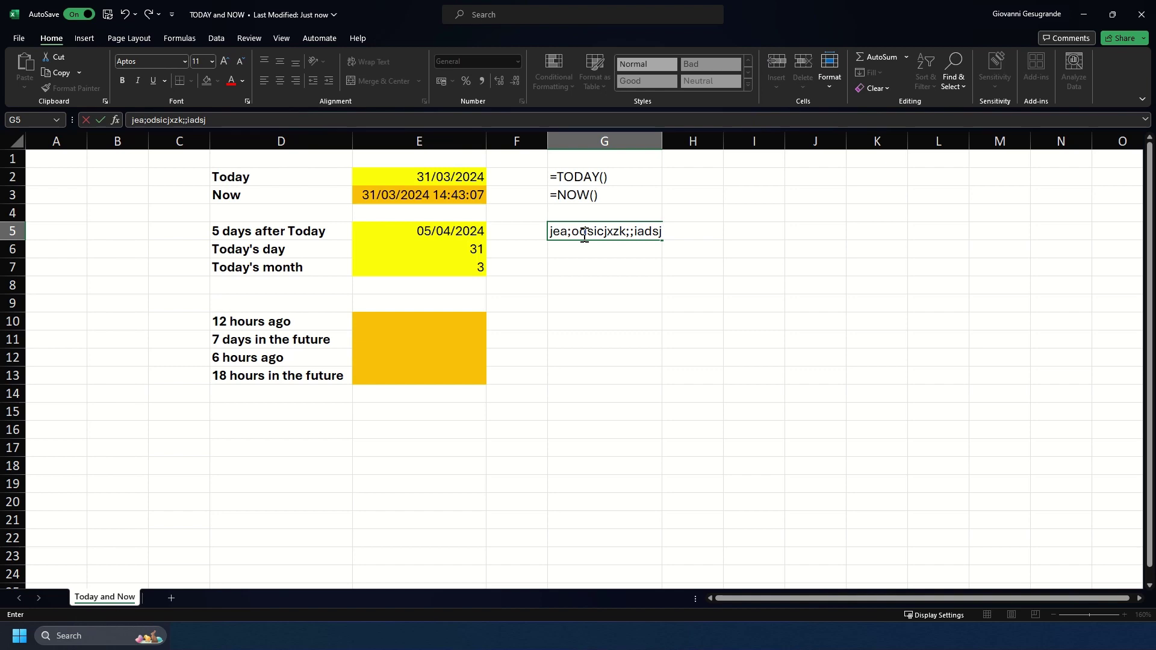
pyautogui.press('Return')
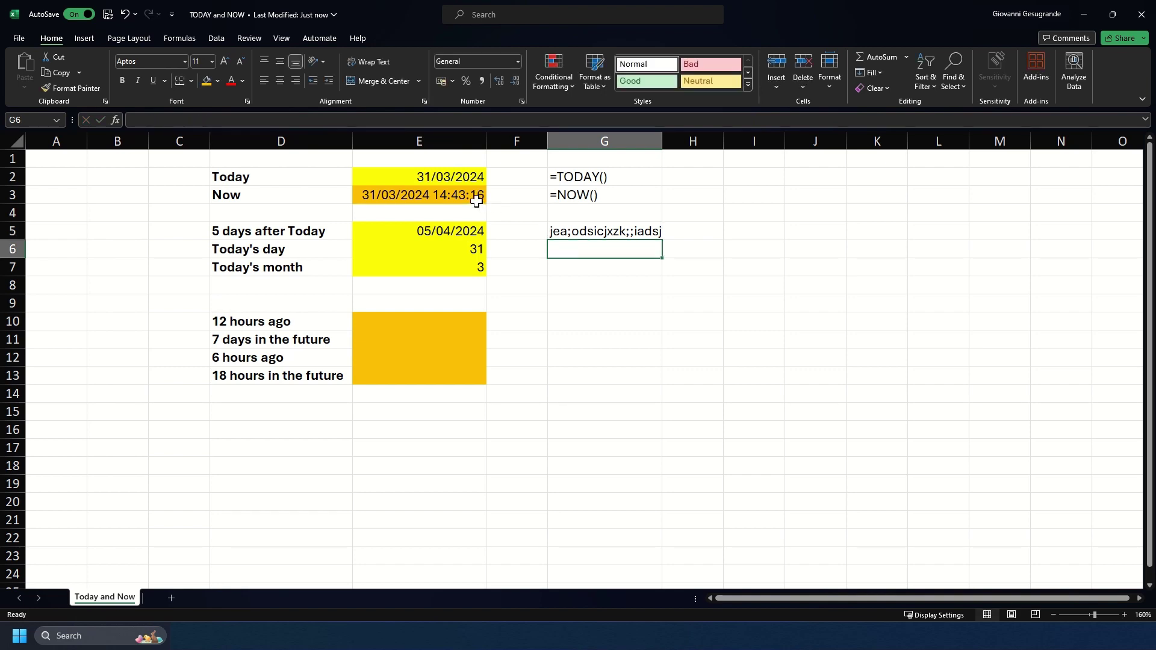
pyautogui.press('Up')
pyautogui.press('Delete')
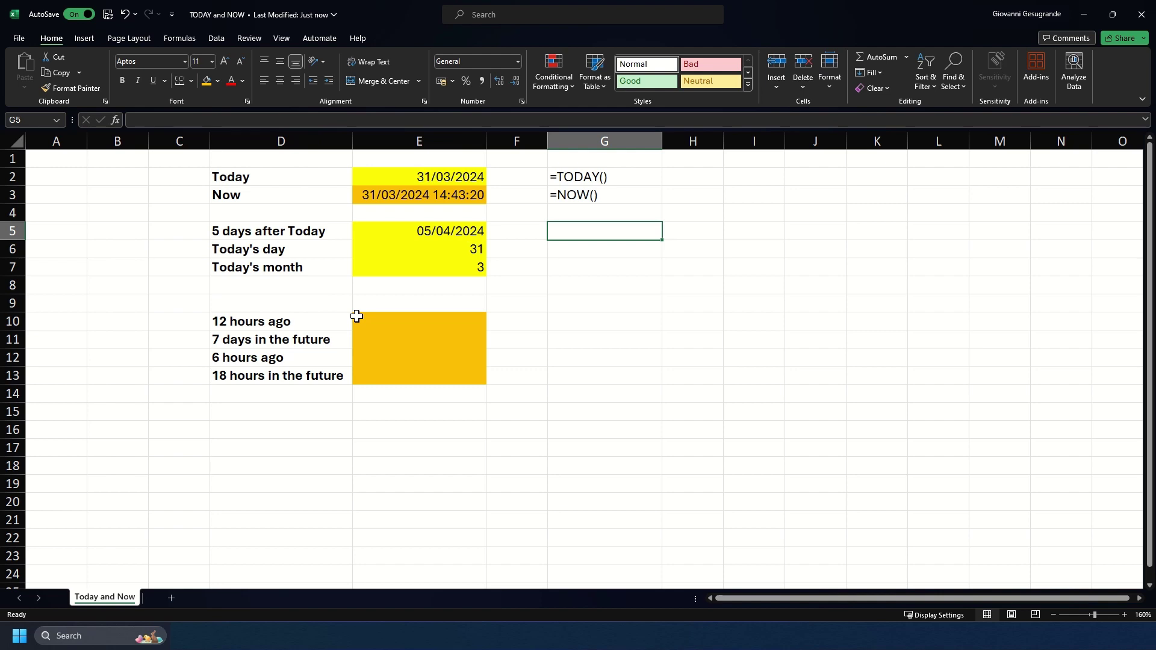
# Step: Enter =now()-0.5 in E10 to show 31/03/2024 02:44:05
pyautogui.click(362, 318)
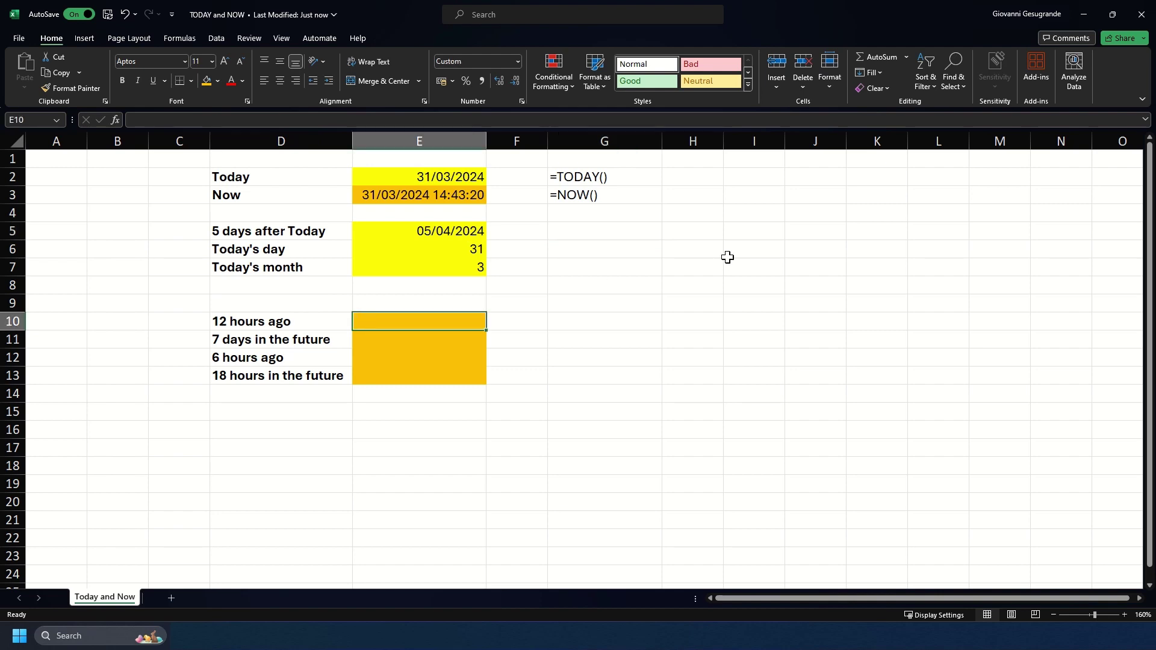
pyautogui.write('=now(')
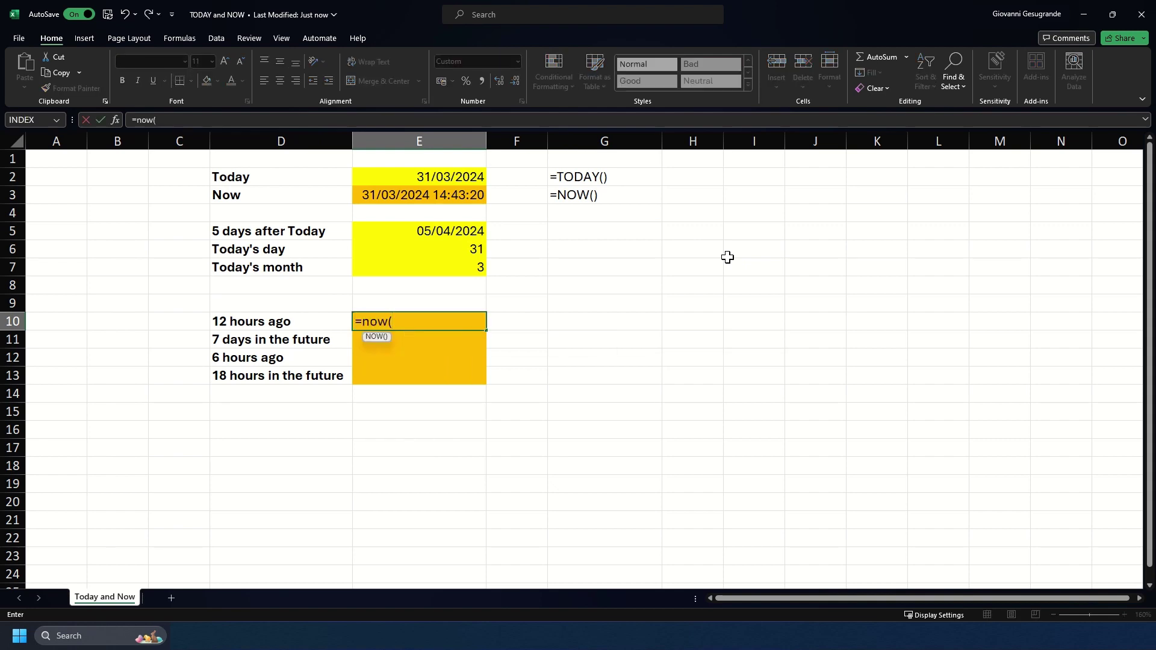
pyautogui.write(')')
pyautogui.write('0.5')
pyautogui.press('Return')
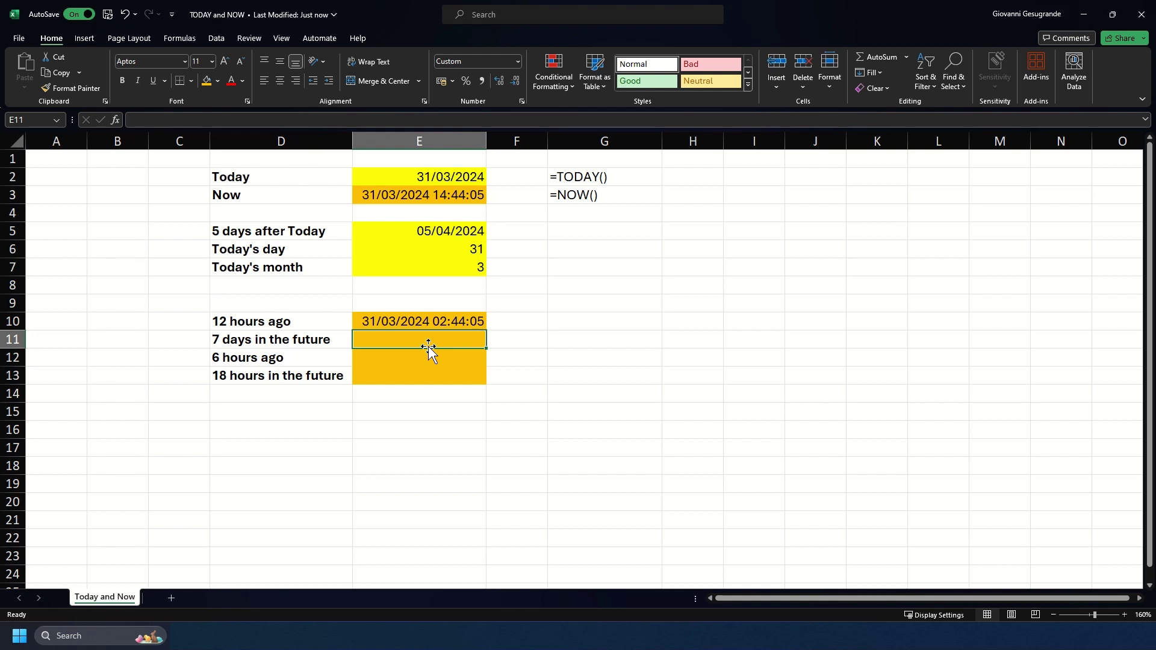
# Step: Enter =now()+7 in E11 to show 07/04/2024 14:44:24
pyautogui.write('=')
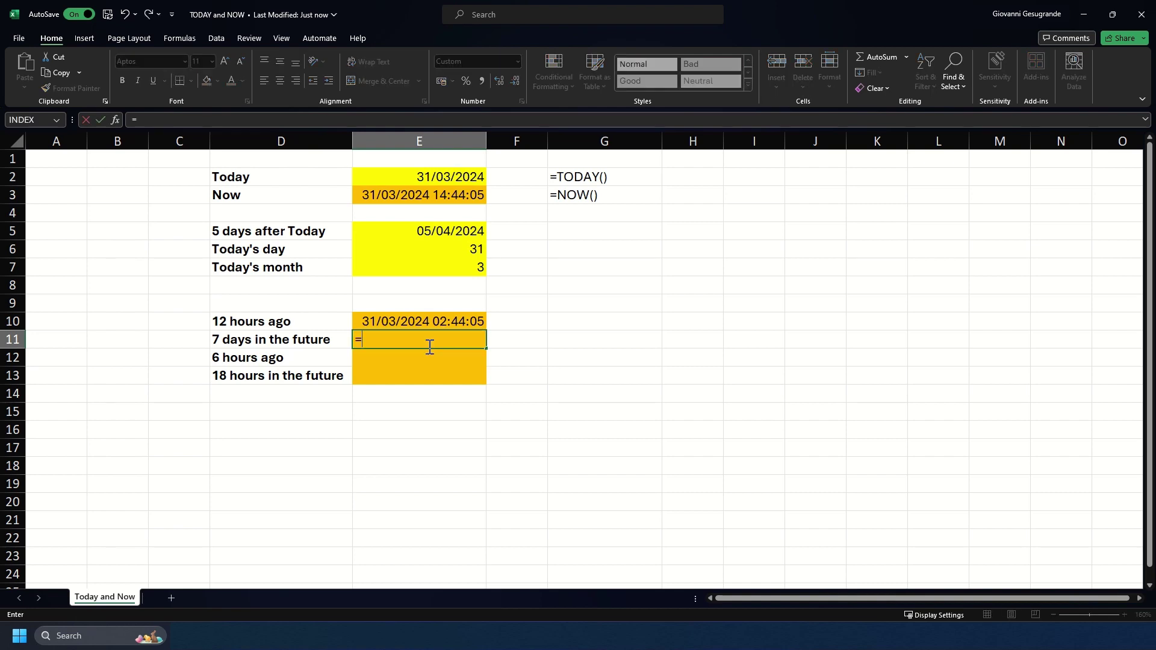
pyautogui.write('now()+7')
pyautogui.press('Return')
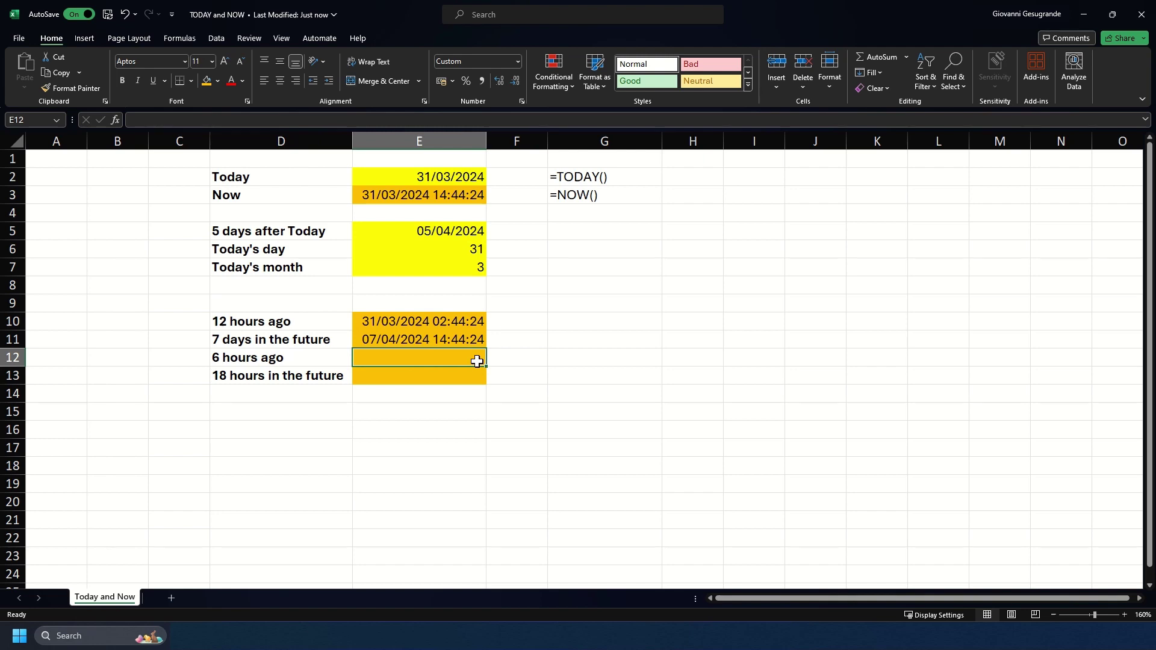
# Step: Enter =now()-0.25 in E12 to show 31/03/2024 08:44:44
pyautogui.write('=now()')
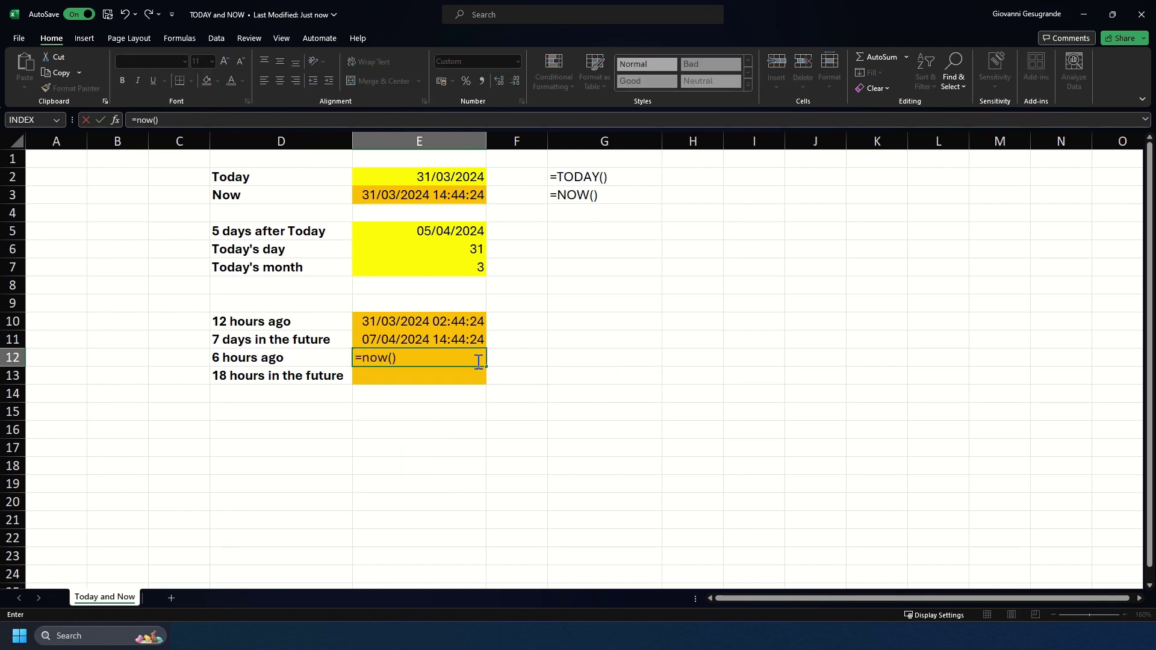
pyautogui.write('-0.25')
pyautogui.press('Return')
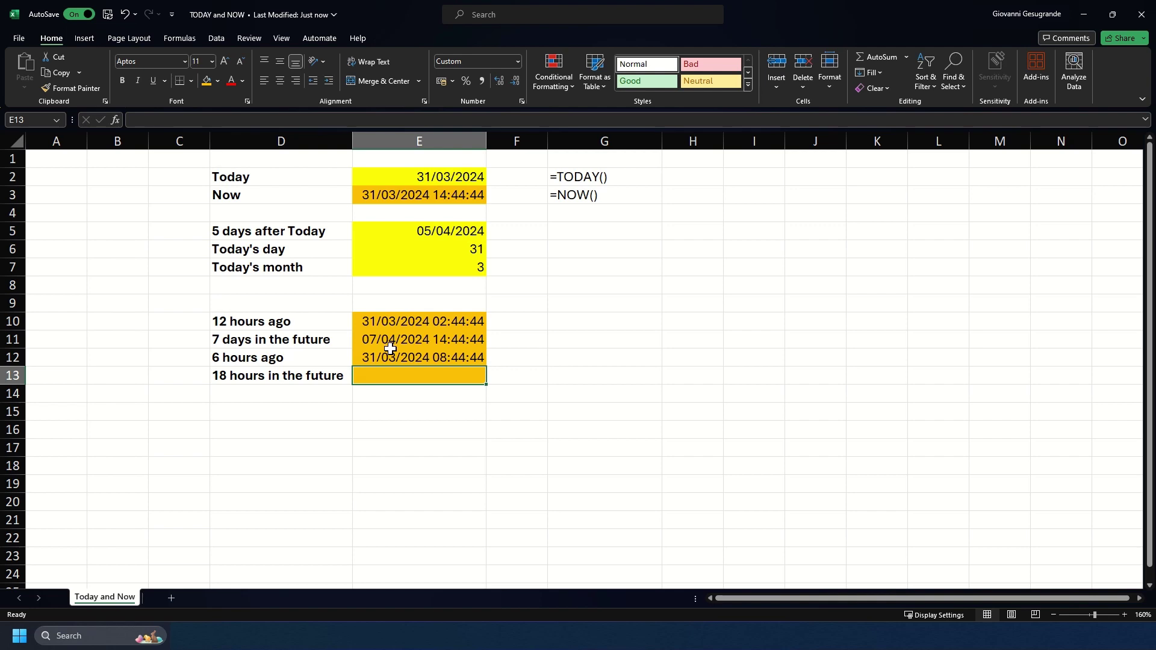
# Step: Enter =now()+0.75 in E13 to show 01/04/2024 08:45:04
pyautogui.write('=now(')
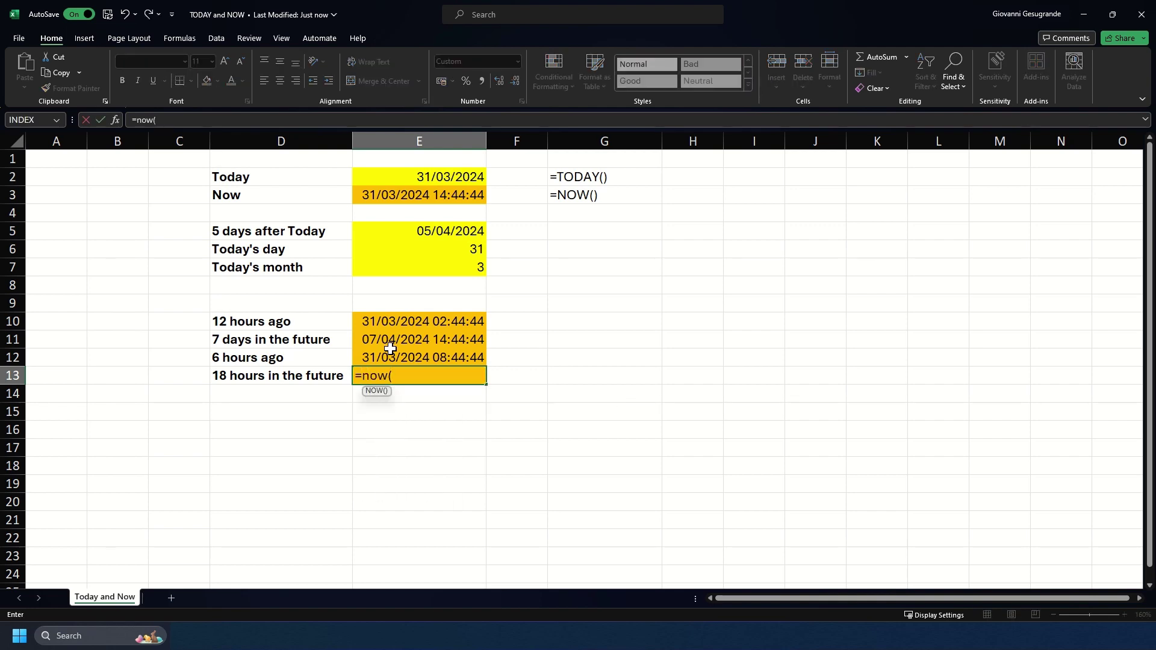
pyautogui.write(')+0.75')
pyautogui.press('Return')
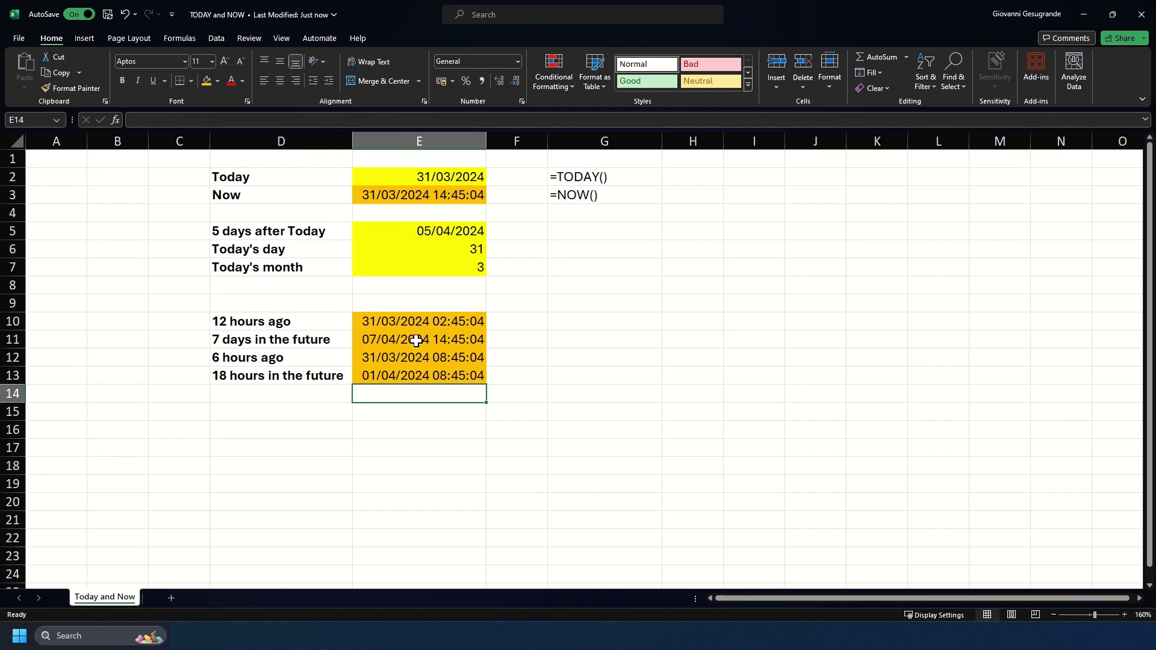
pyautogui.click(591, 237)
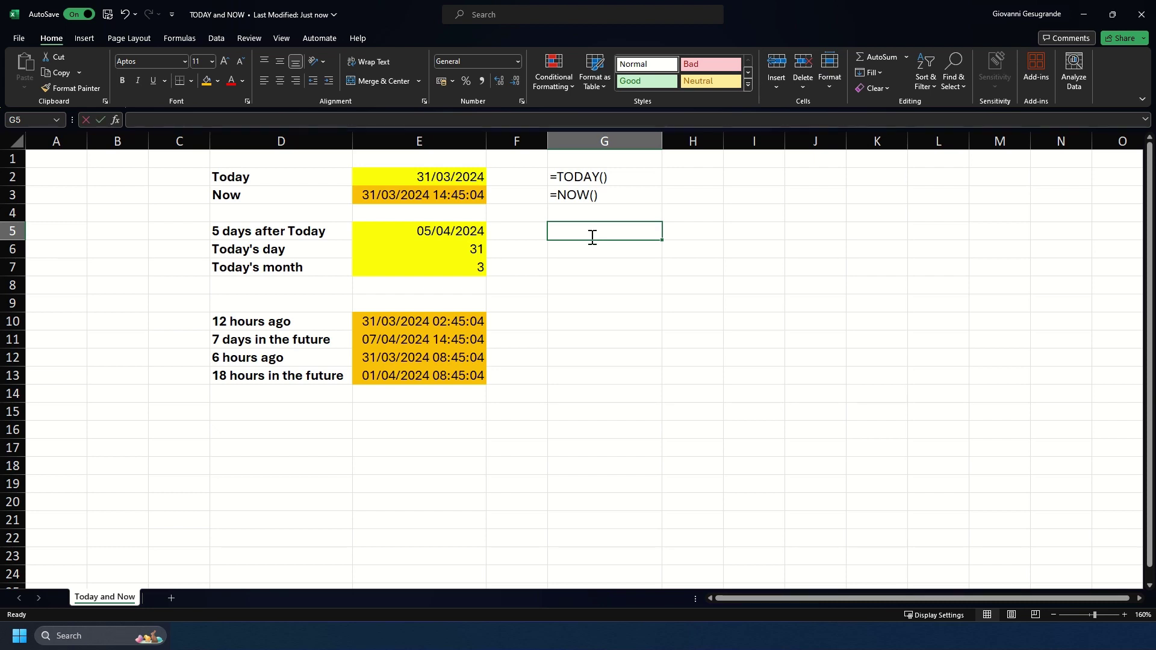
# Step: Insert today's date 31/03/2024 as a static value in G5 with Ctrl+;
pyautogui.hotkey('ctrl', ';')
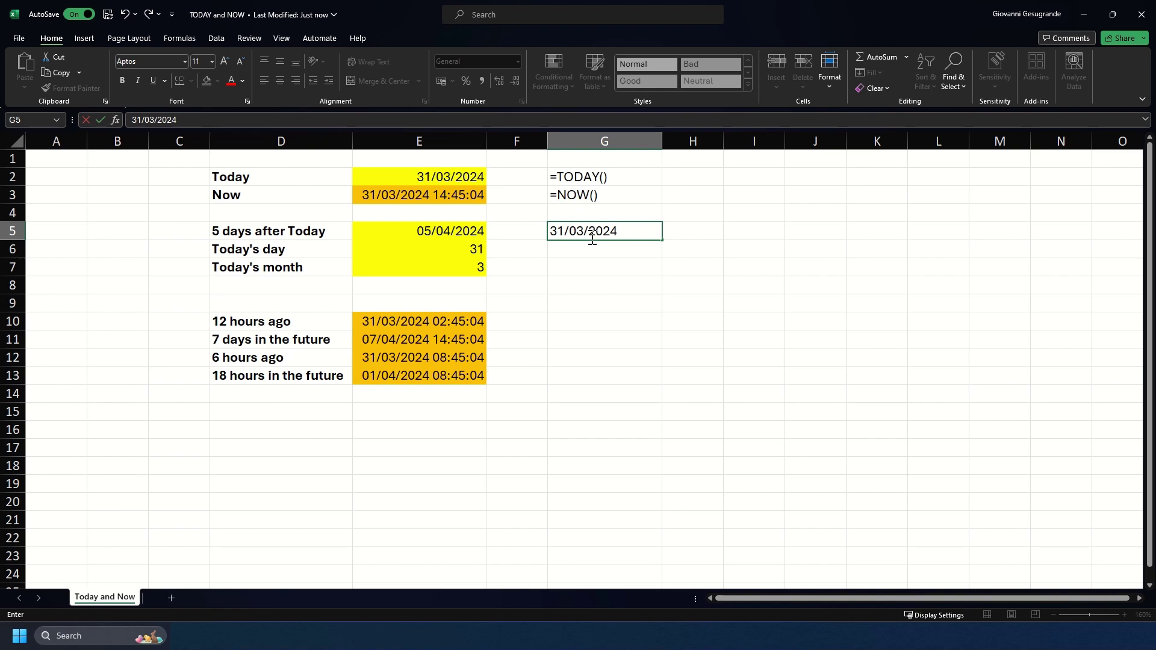
pyautogui.press('Return')
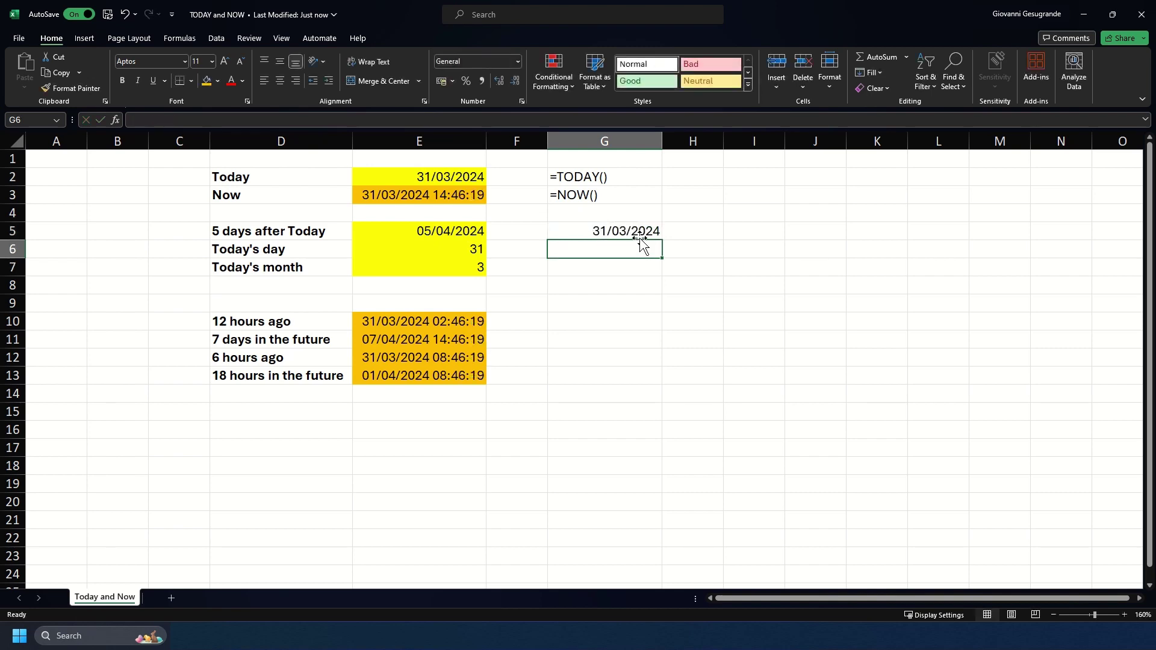
pyautogui.click(625, 224)
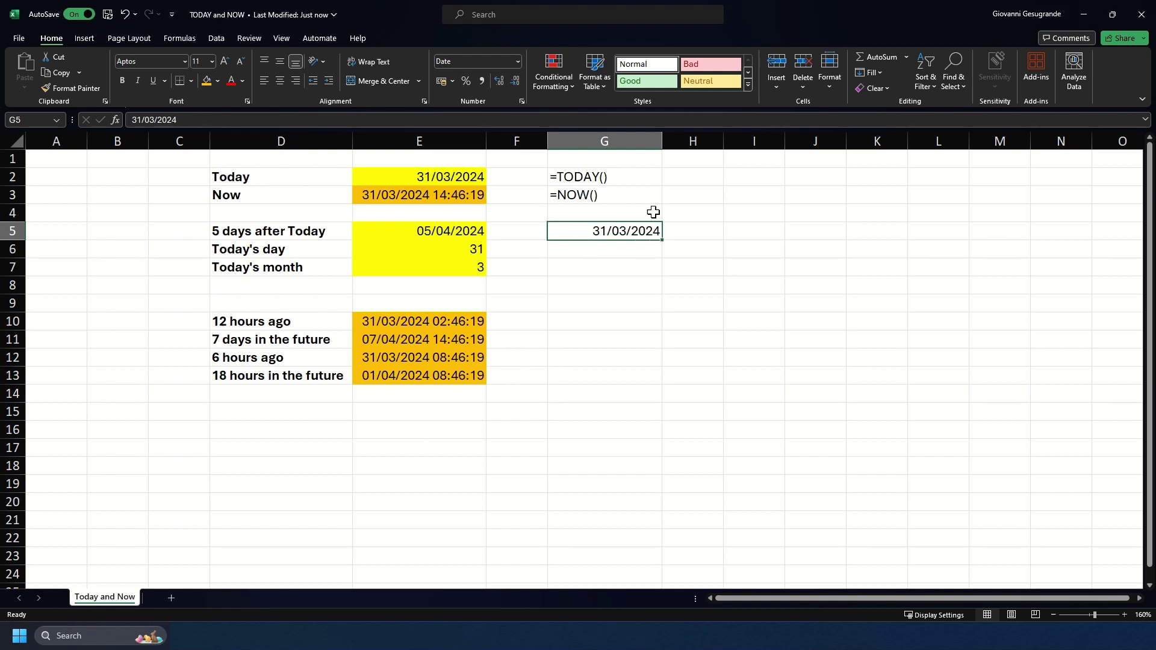
# Step: Enter the static current time 14:46 in G6 using the Ctrl+Shift+; shortcut
pyautogui.click(583, 250)
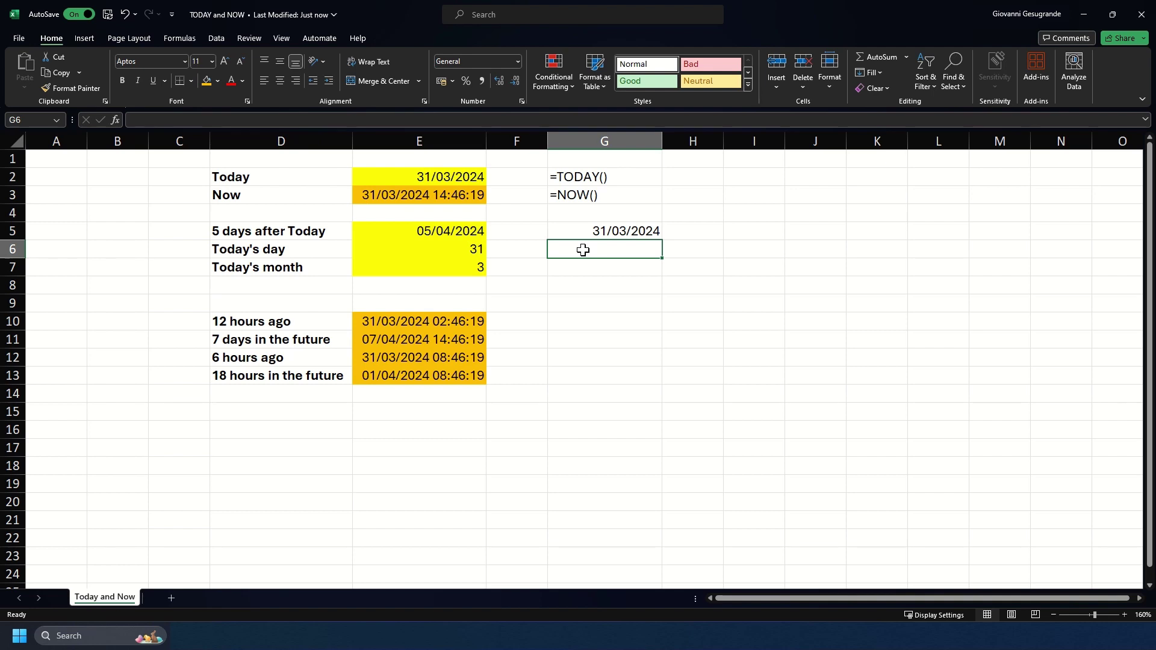
pyautogui.hotkey('ctrl', 'shift', ';')
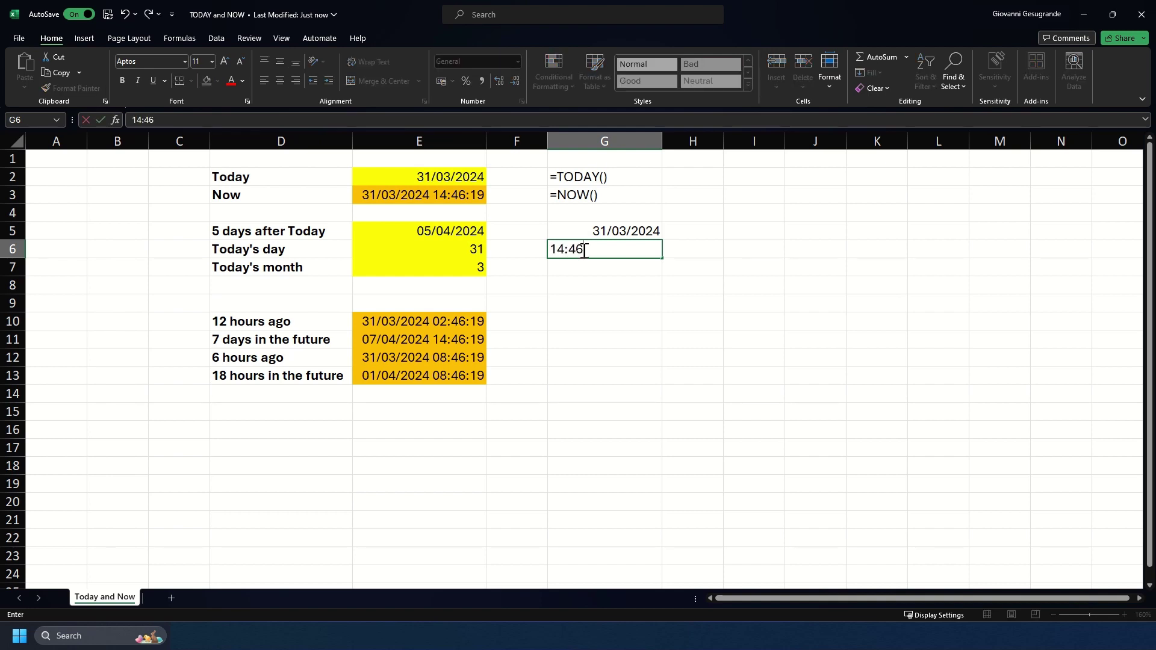
pyautogui.press('Return')
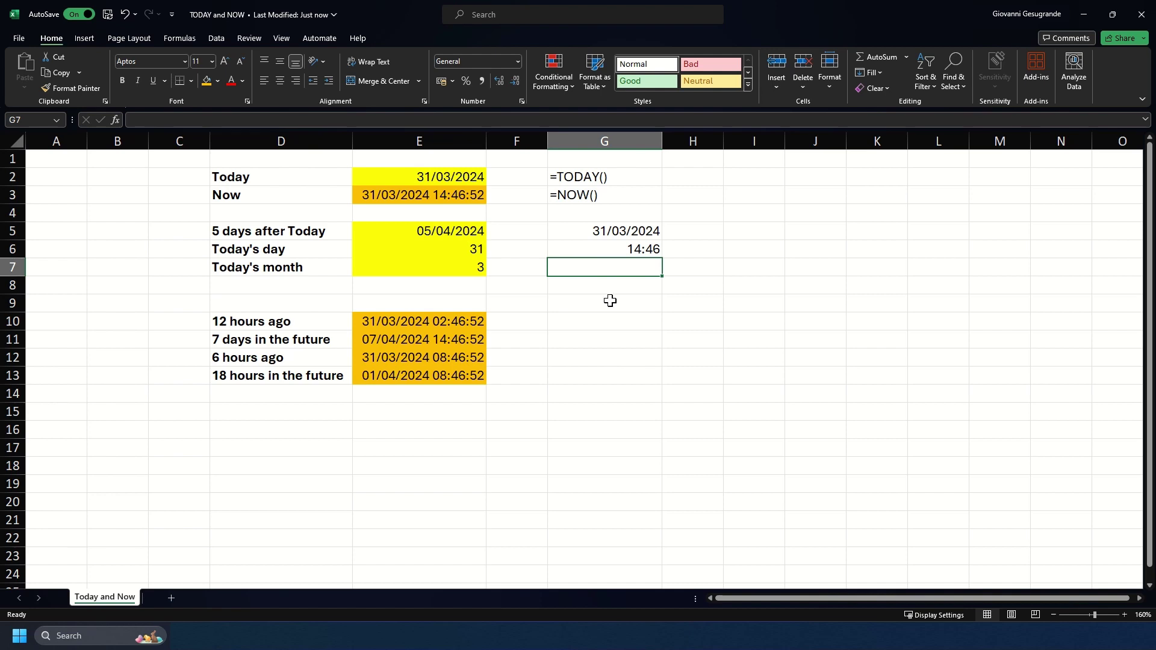
# Step: Stamp G8 with the fixed date and time 31/03/2024 14:47 and check its stored value
pyautogui.click(606, 279)
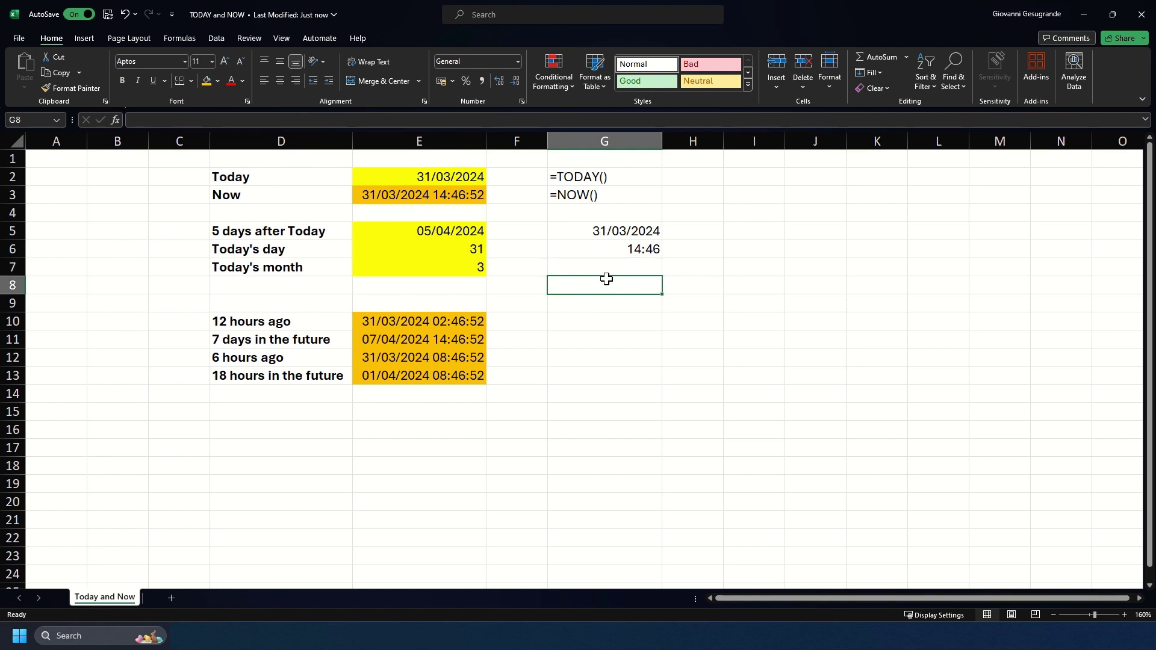
pyautogui.hotkey('ctrl', ';')
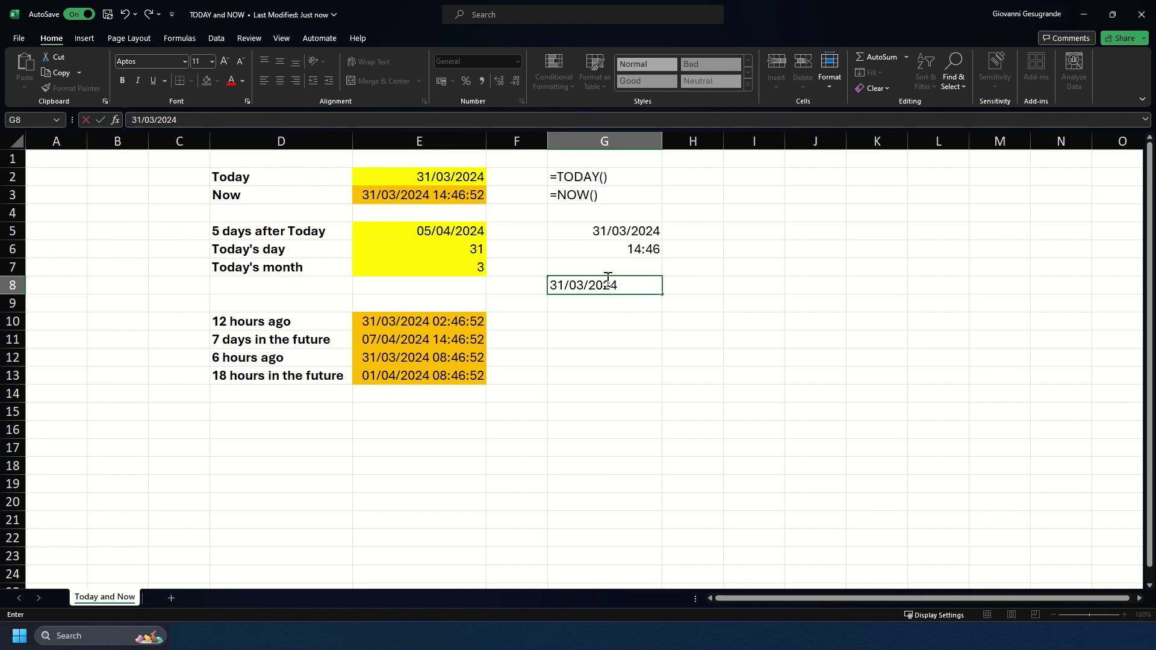
pyautogui.hotkey('ctrl', 'shift', ';')
pyautogui.press('Return')
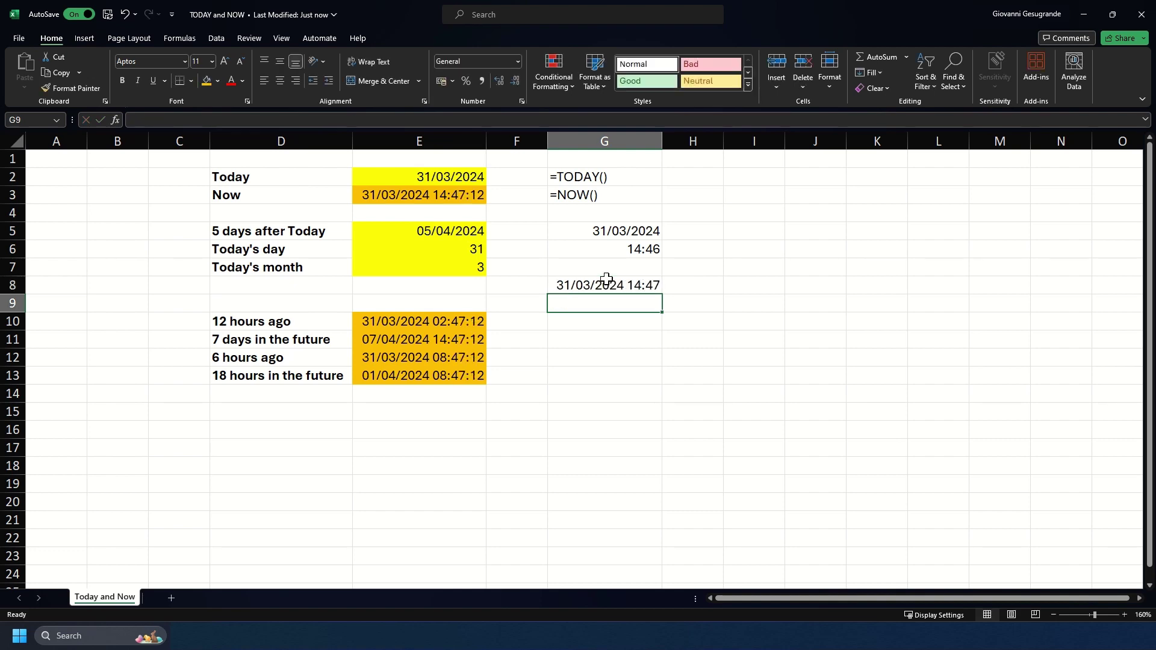
pyautogui.click(626, 283)
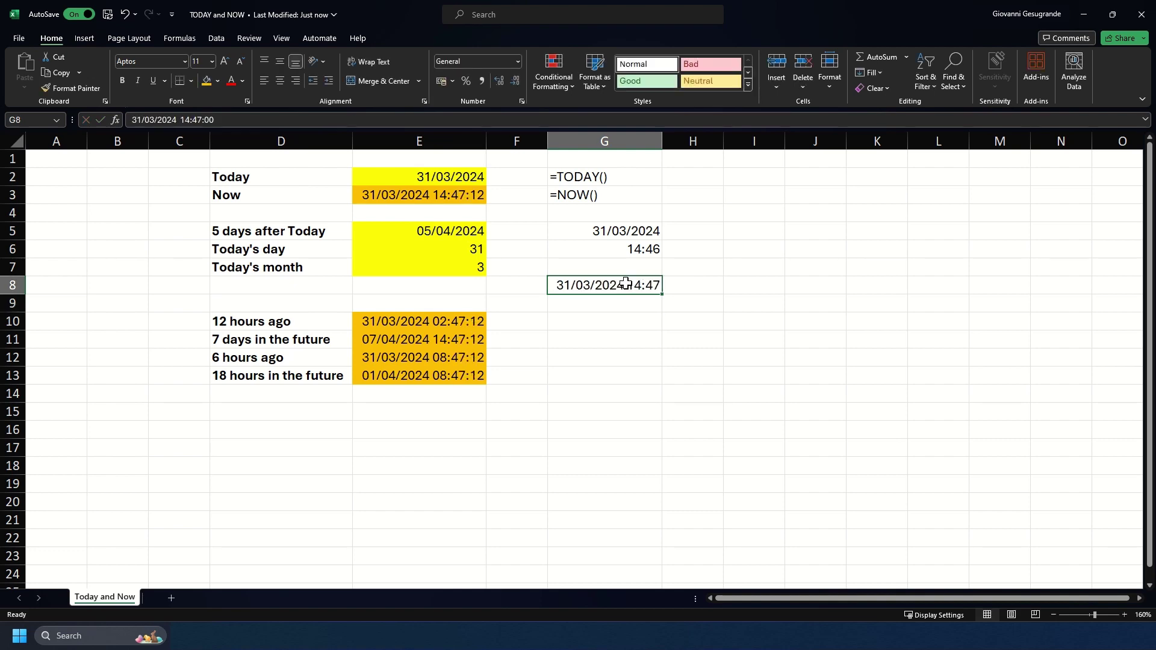